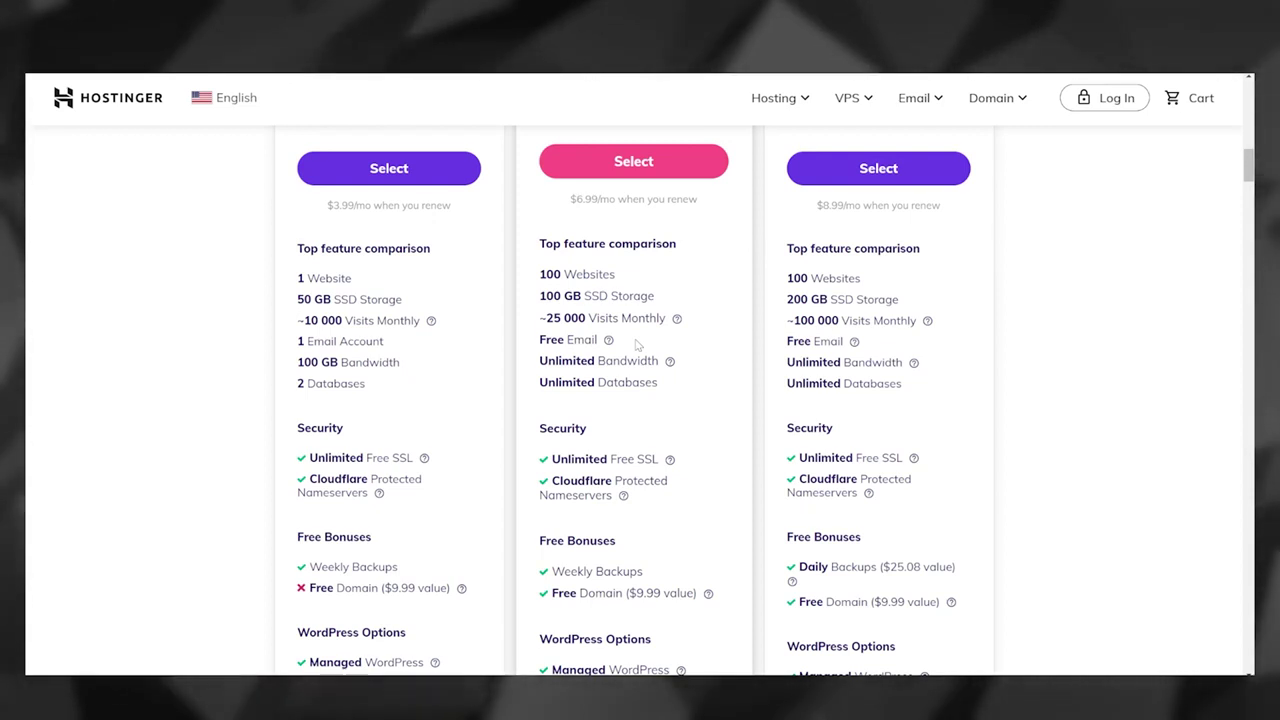
Choose the Premium Shared Hosting plan and enter the email address for the new account.
{"action": "scroll", "coordinate": [636, 343], "scroll_direction": "up", "scroll_amount": 2}
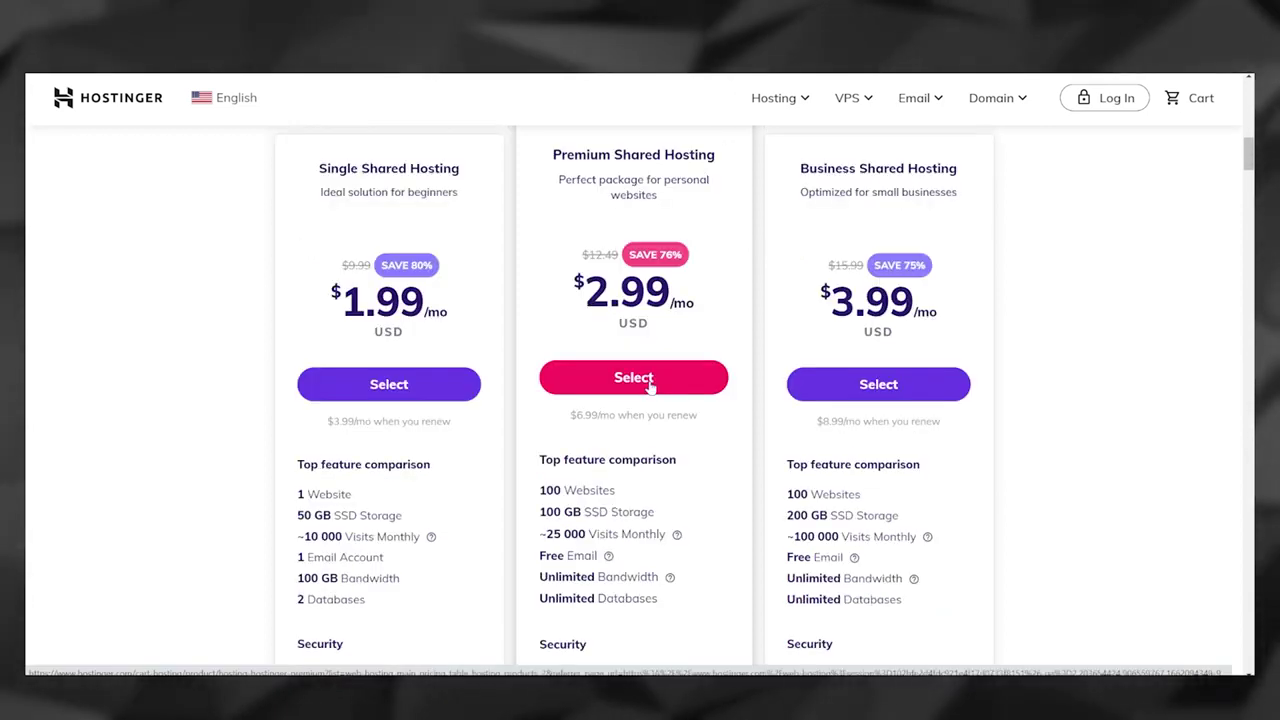
{"action": "left_click", "coordinate": [667, 386]}
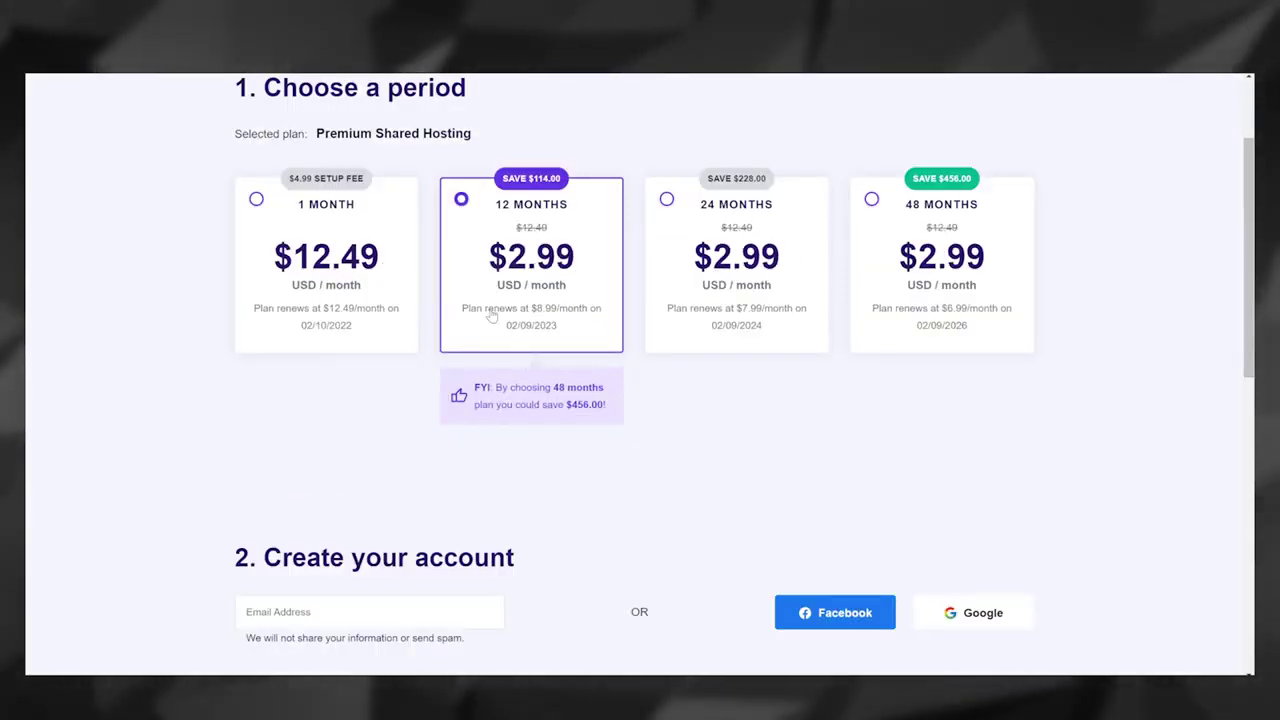
{"action": "scroll", "coordinate": [540, 430], "scroll_direction": "down", "scroll_amount": 5}
{"action": "left_click", "coordinate": [386, 141]}
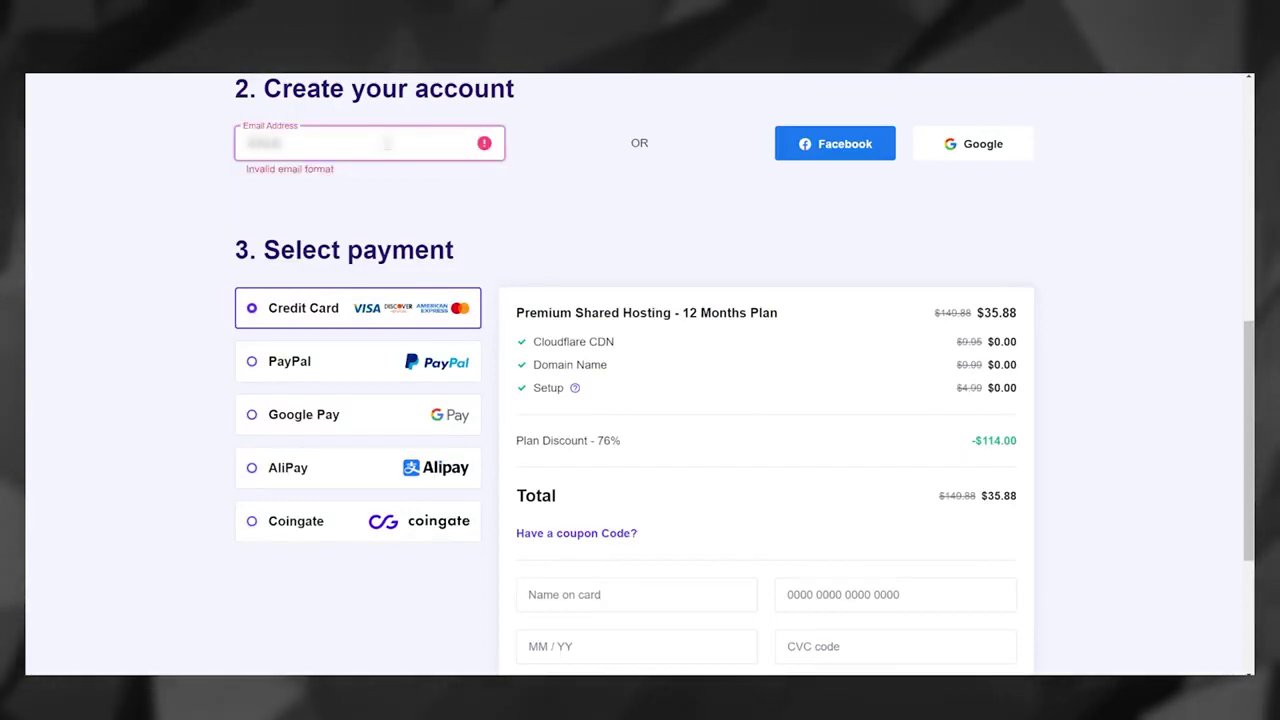
{"action": "type", "text": "...@gmail.com"}
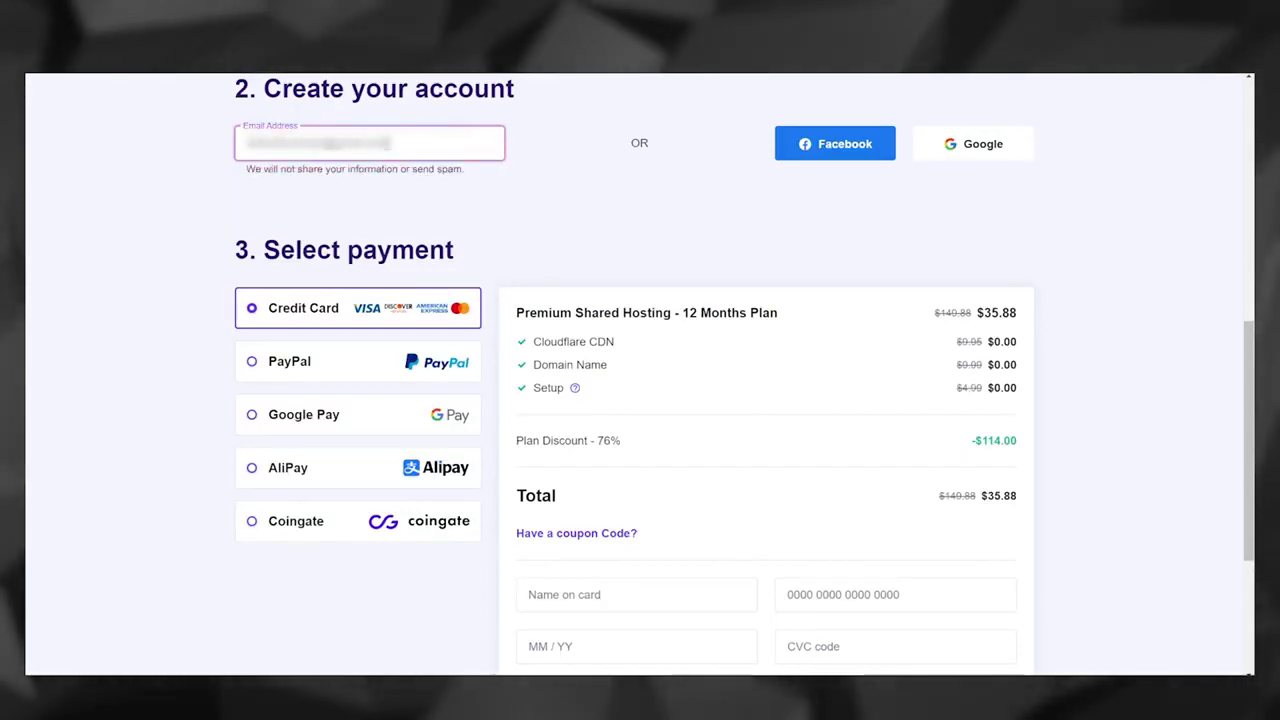
Select PayPal as the payment method and apply the coupon code SHANEHUMMUS to the order.
{"action": "left_click", "coordinate": [252, 363]}
{"action": "scroll", "coordinate": [590, 367], "scroll_direction": "down", "scroll_amount": 2}
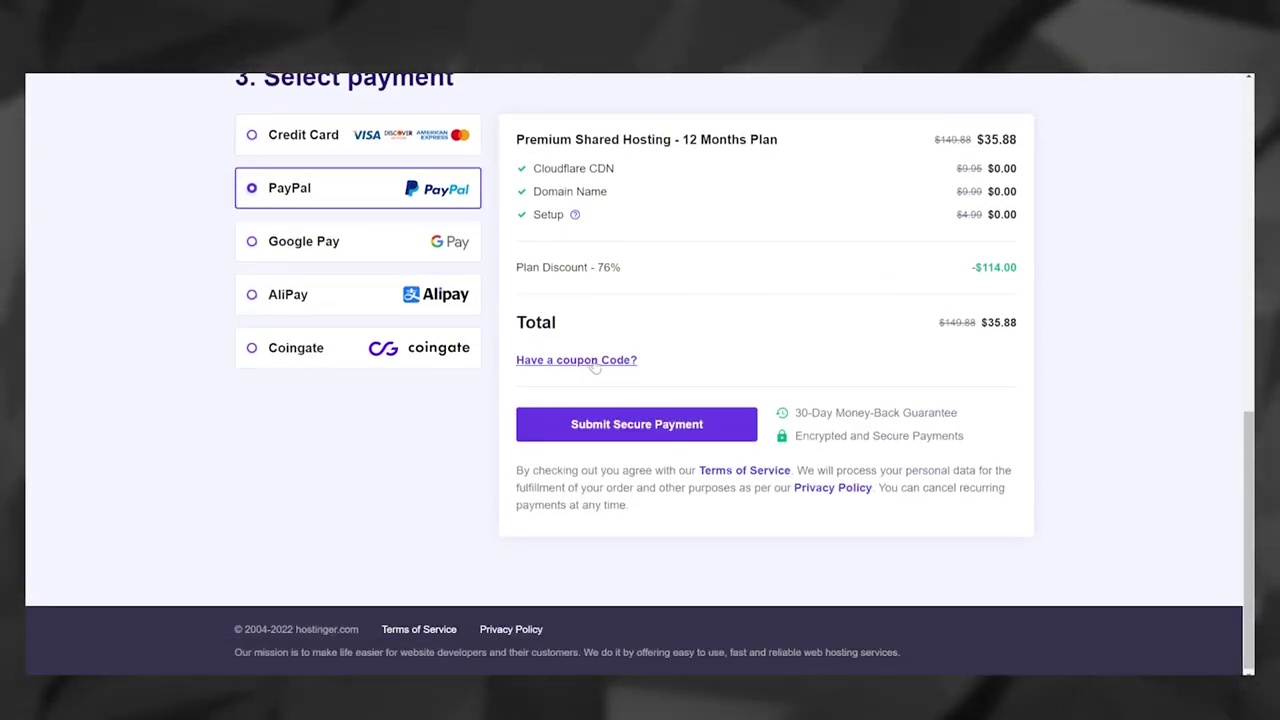
{"action": "left_click", "coordinate": [590, 362]}
{"action": "left_click", "coordinate": [640, 403]}
{"action": "type", "text": "SHANEHUMMUS"}
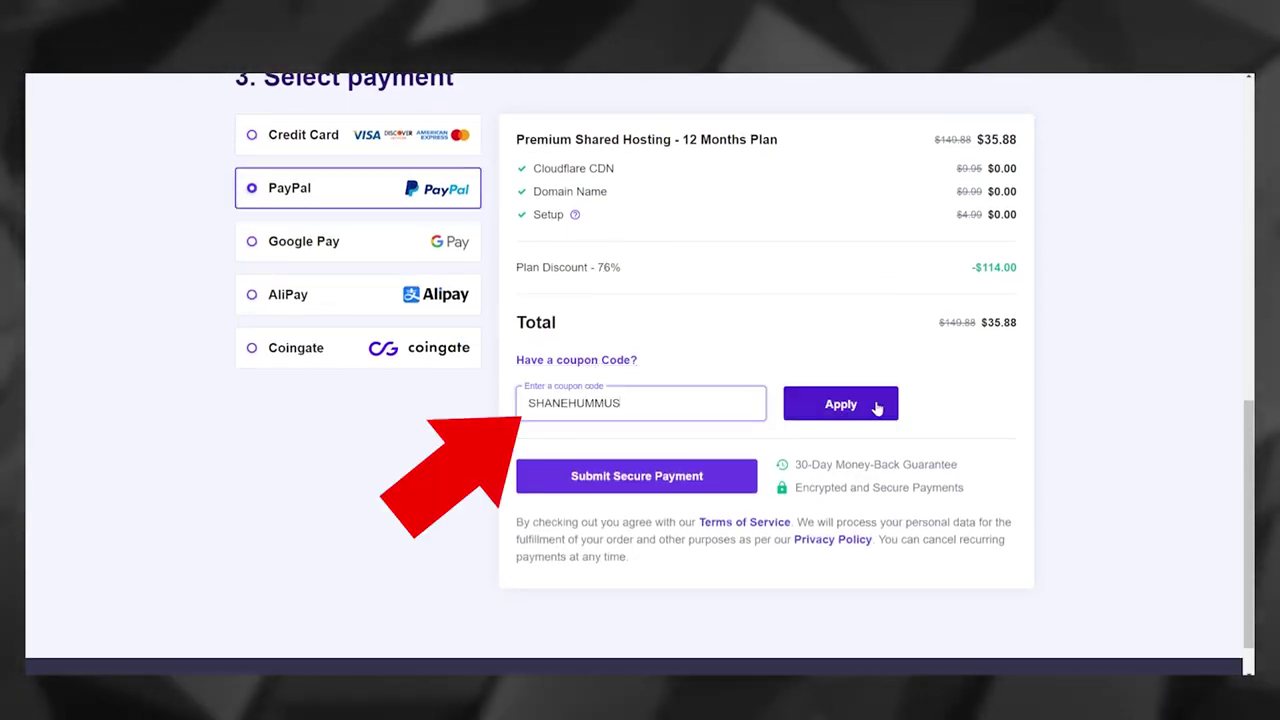
{"action": "left_click", "coordinate": [847, 408]}
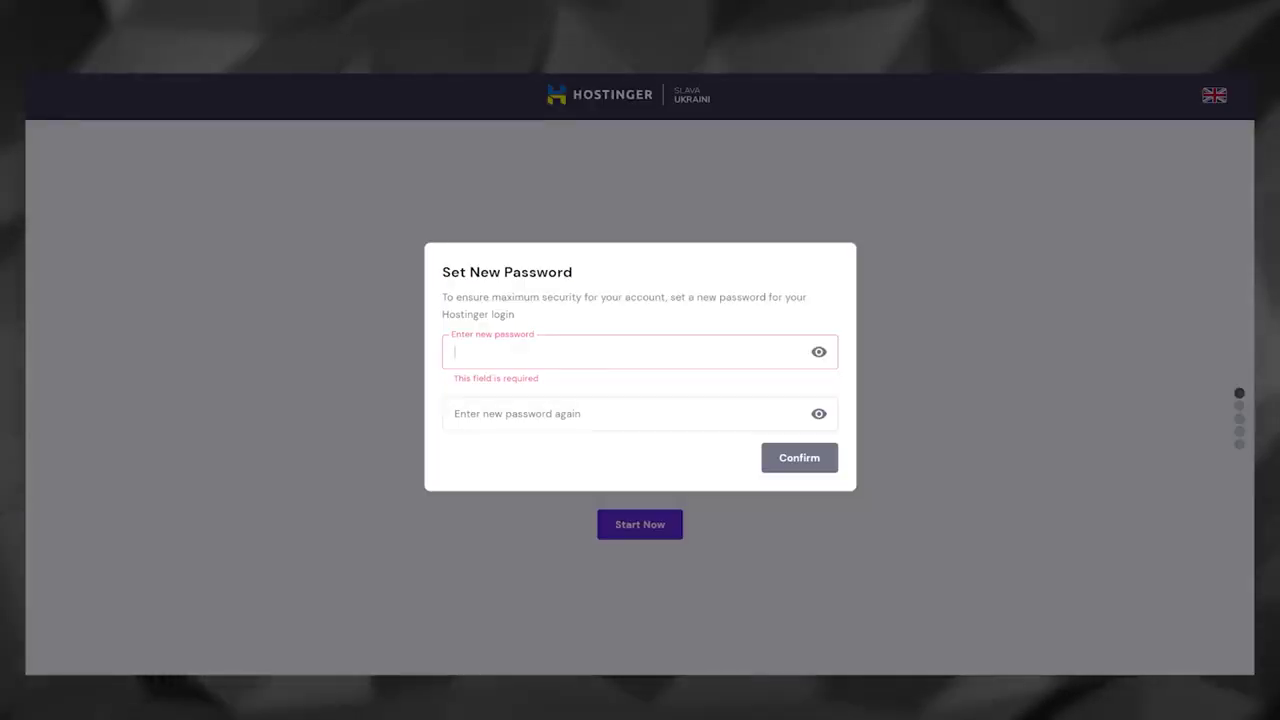
Enter the new account password in both password fields and confirm it.
{"action": "type", "text": "•••••••••••"}
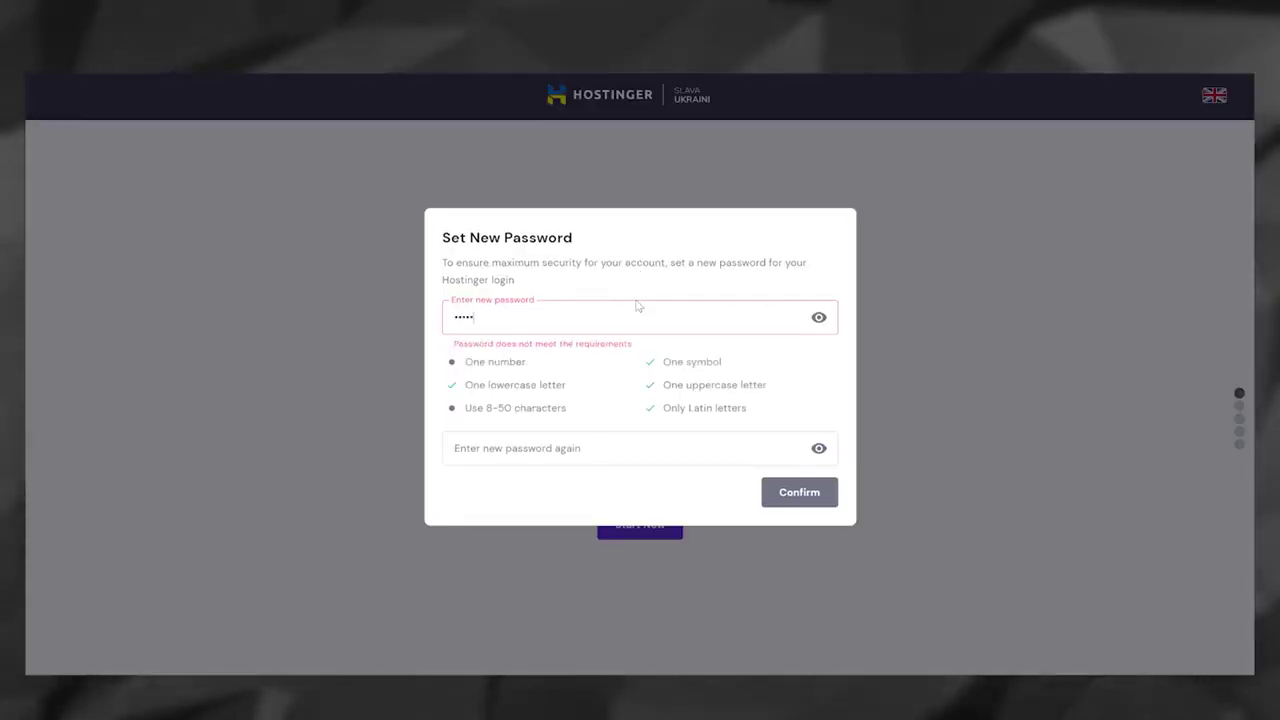
{"action": "left_click", "coordinate": [465, 435]}
{"action": "type", "text": "•••••"}
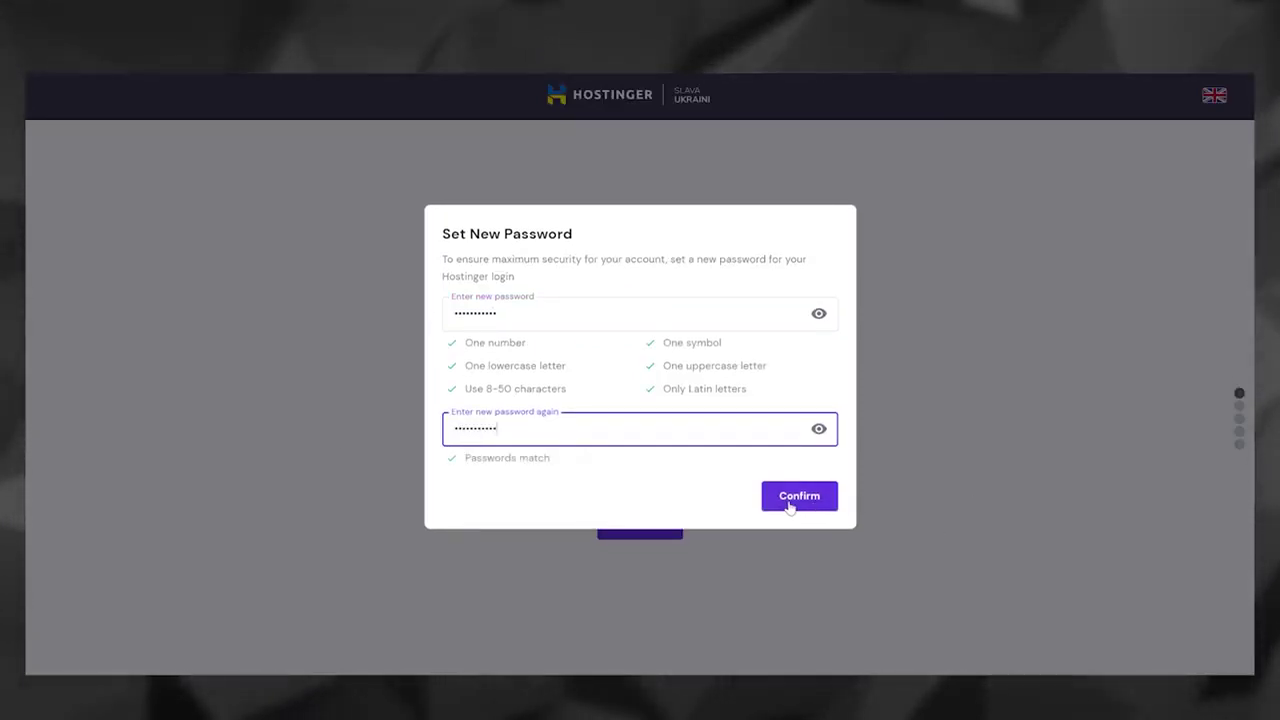
{"action": "left_click", "coordinate": [799, 496]}
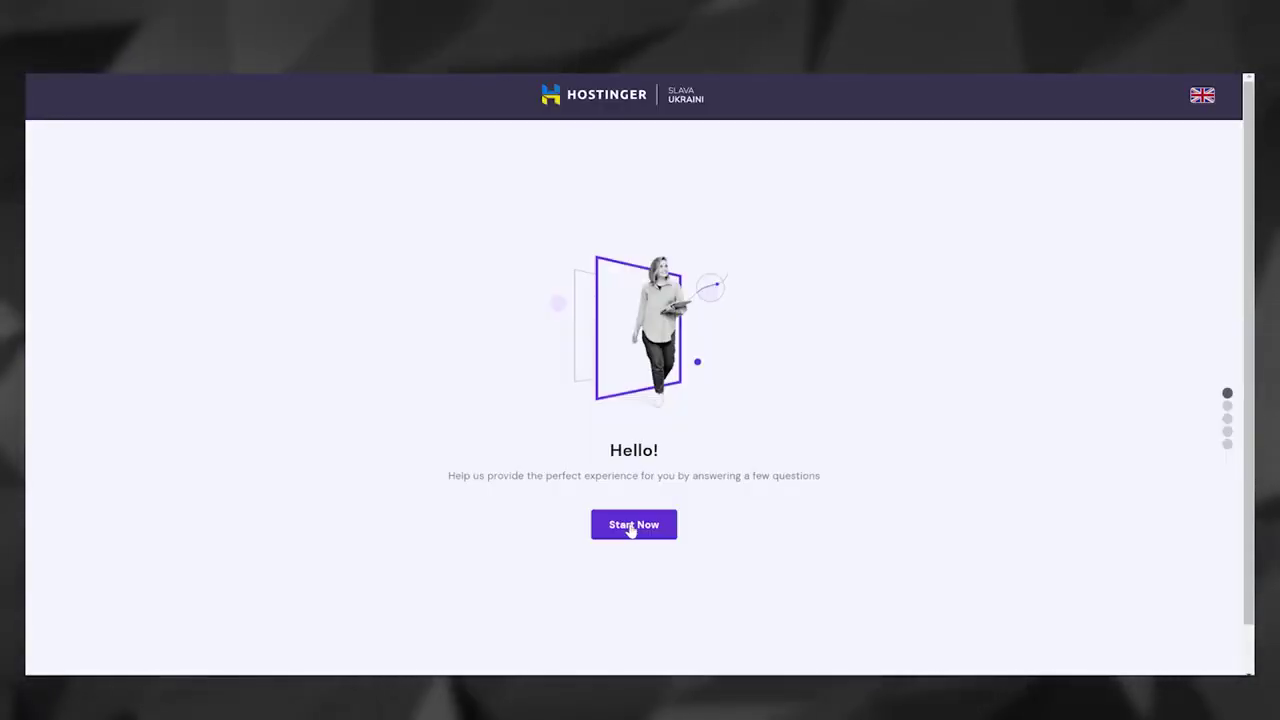
Answer the onboarding questions: creating the site for myself, building it myself, website type Blog, and no help needed.
{"action": "left_click", "coordinate": [631, 530]}
{"action": "left_click", "coordinate": [380, 426]}
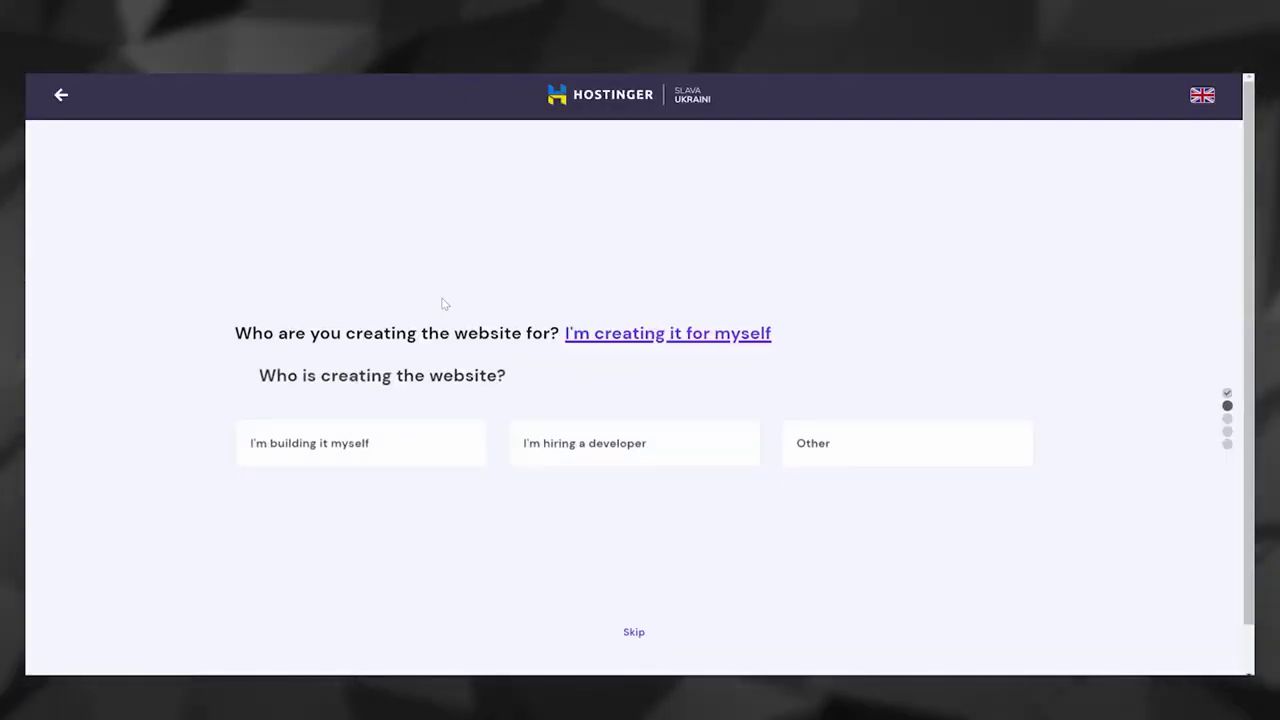
{"action": "left_click", "coordinate": [372, 451]}
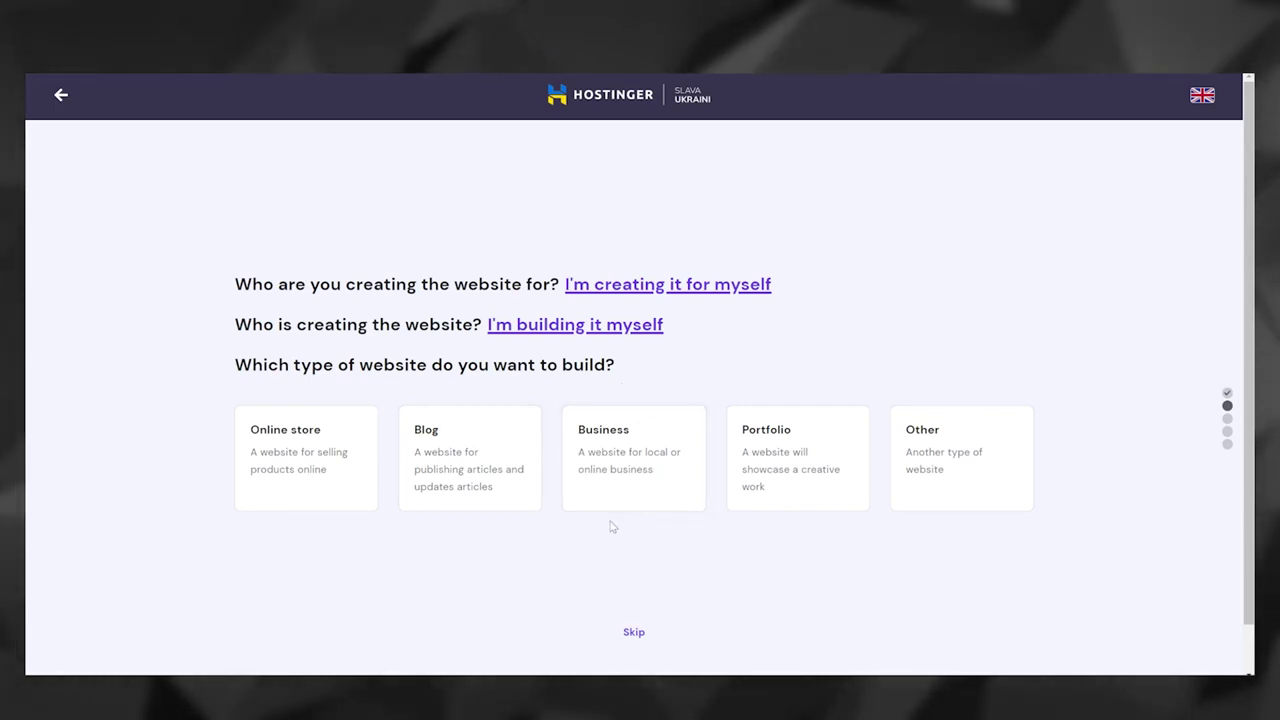
{"action": "left_click", "coordinate": [486, 475]}
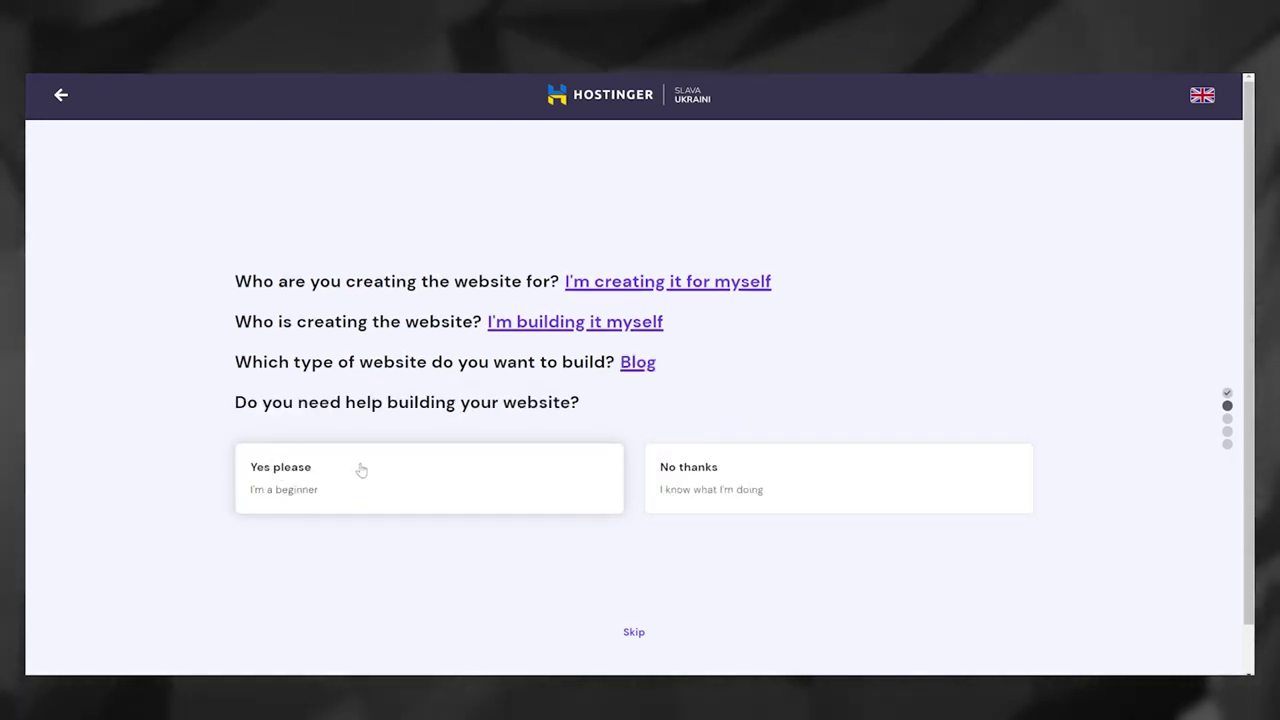
{"action": "left_click", "coordinate": [785, 482]}
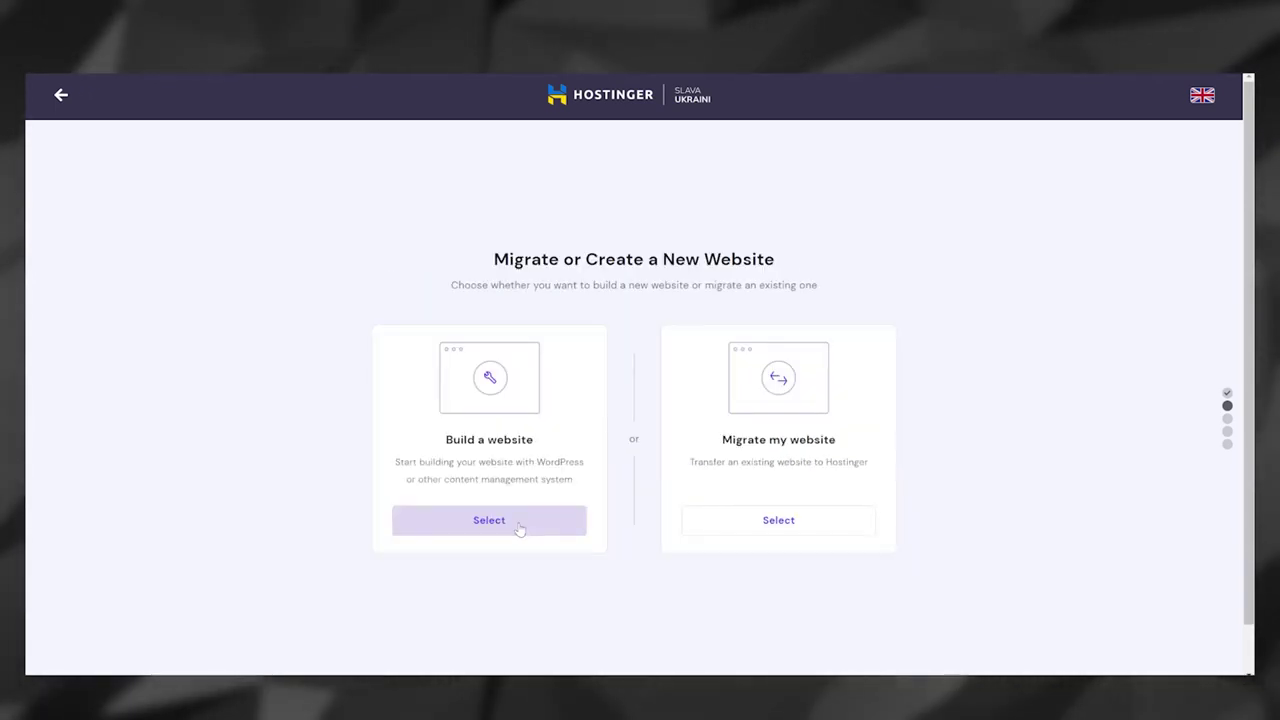
Choose to build a new website on WordPress with the Mountain template.
{"action": "left_click", "coordinate": [519, 529]}
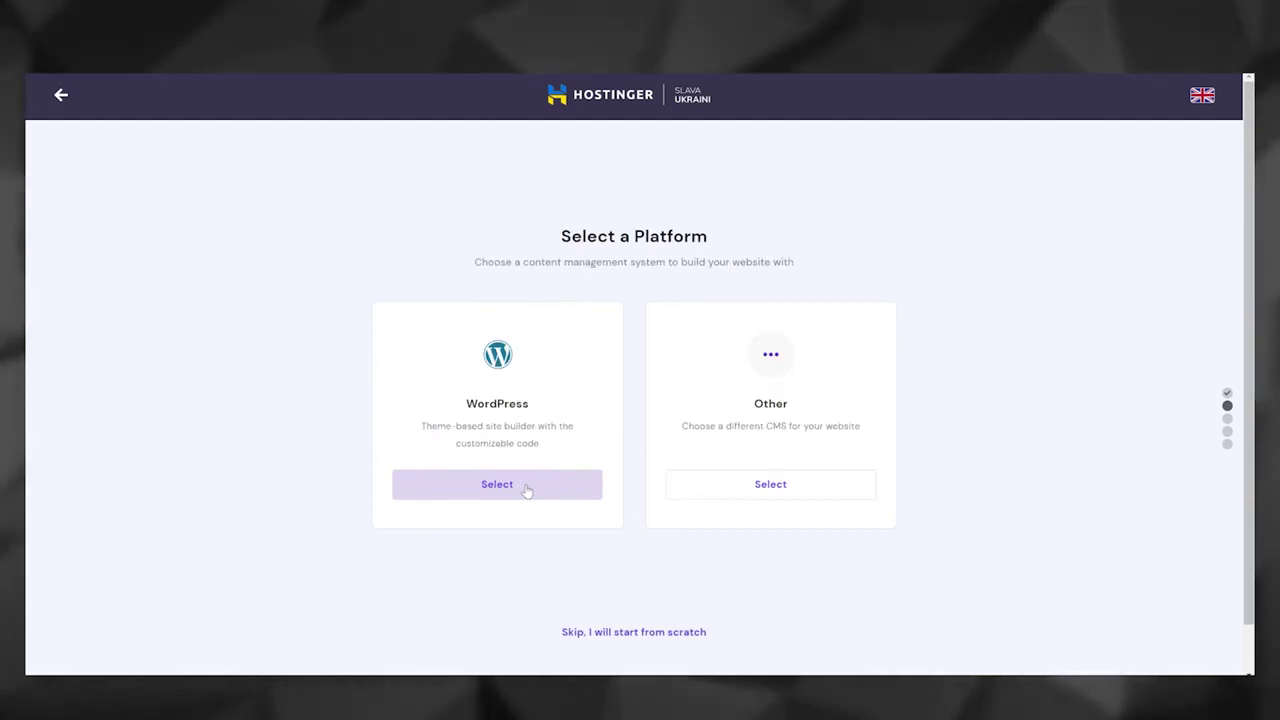
{"action": "left_click", "coordinate": [527, 489]}
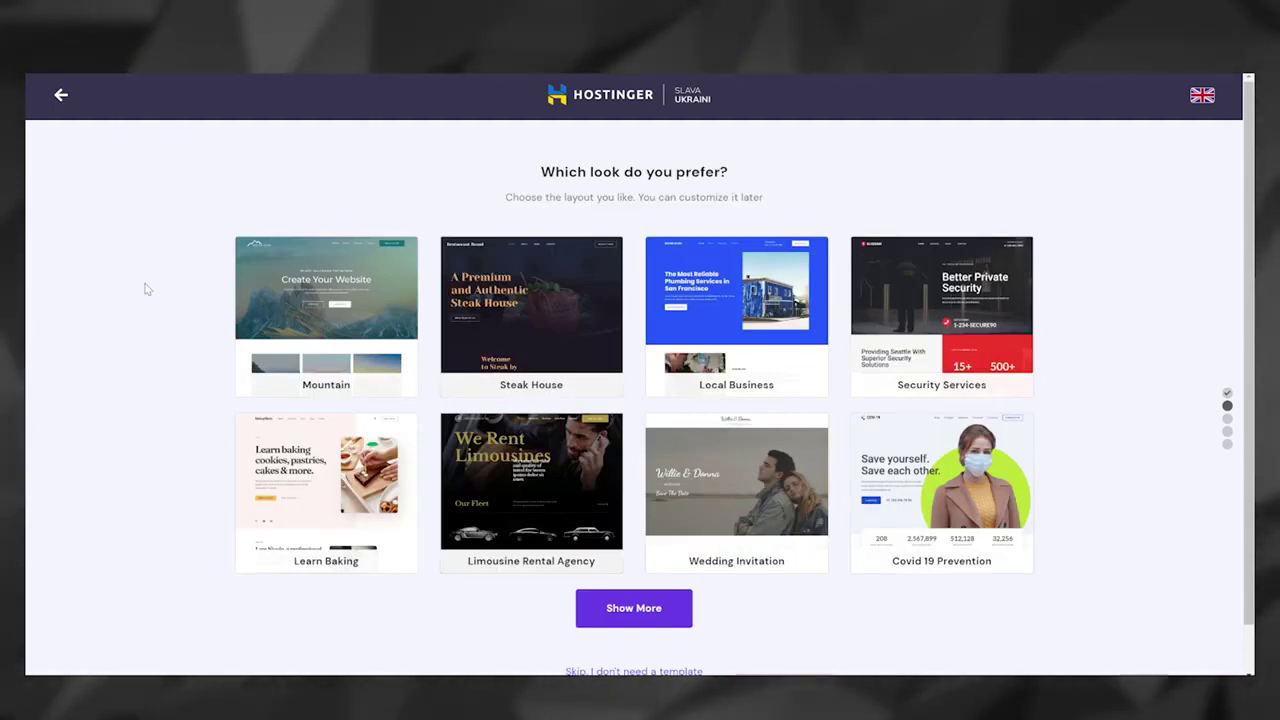
{"action": "mouse_move", "coordinate": [270, 285]}
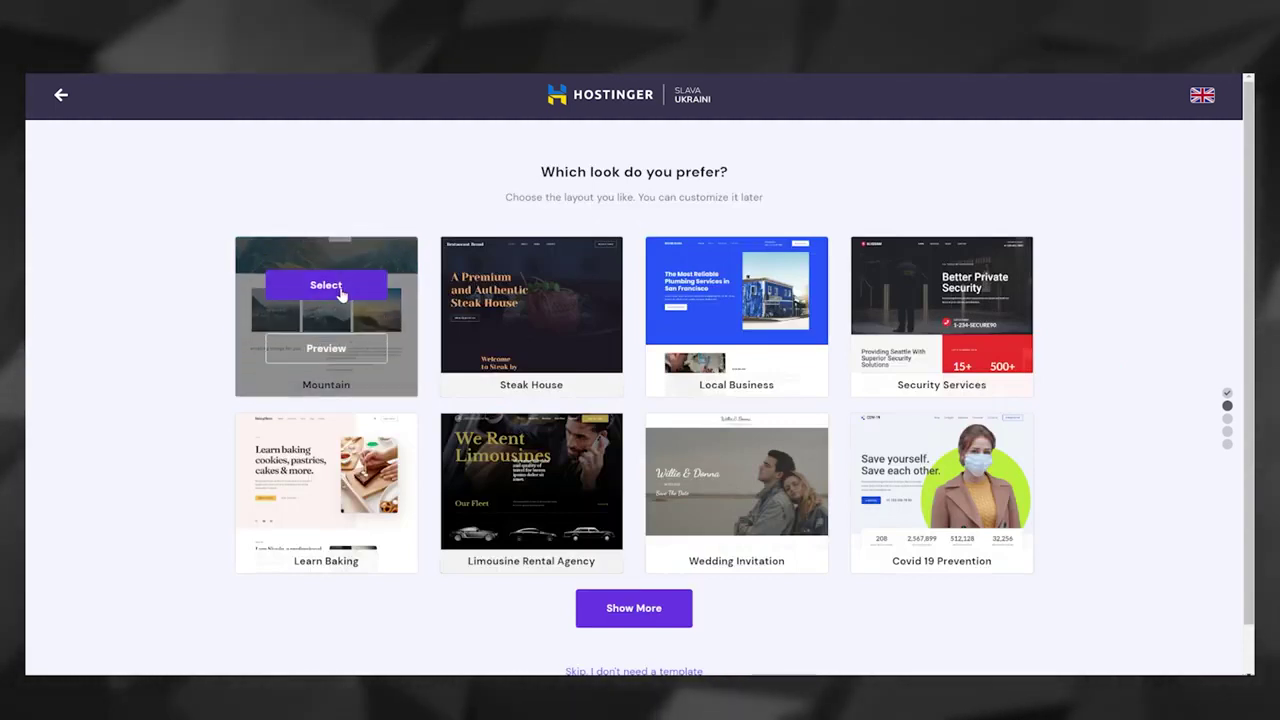
{"action": "left_click", "coordinate": [335, 288]}
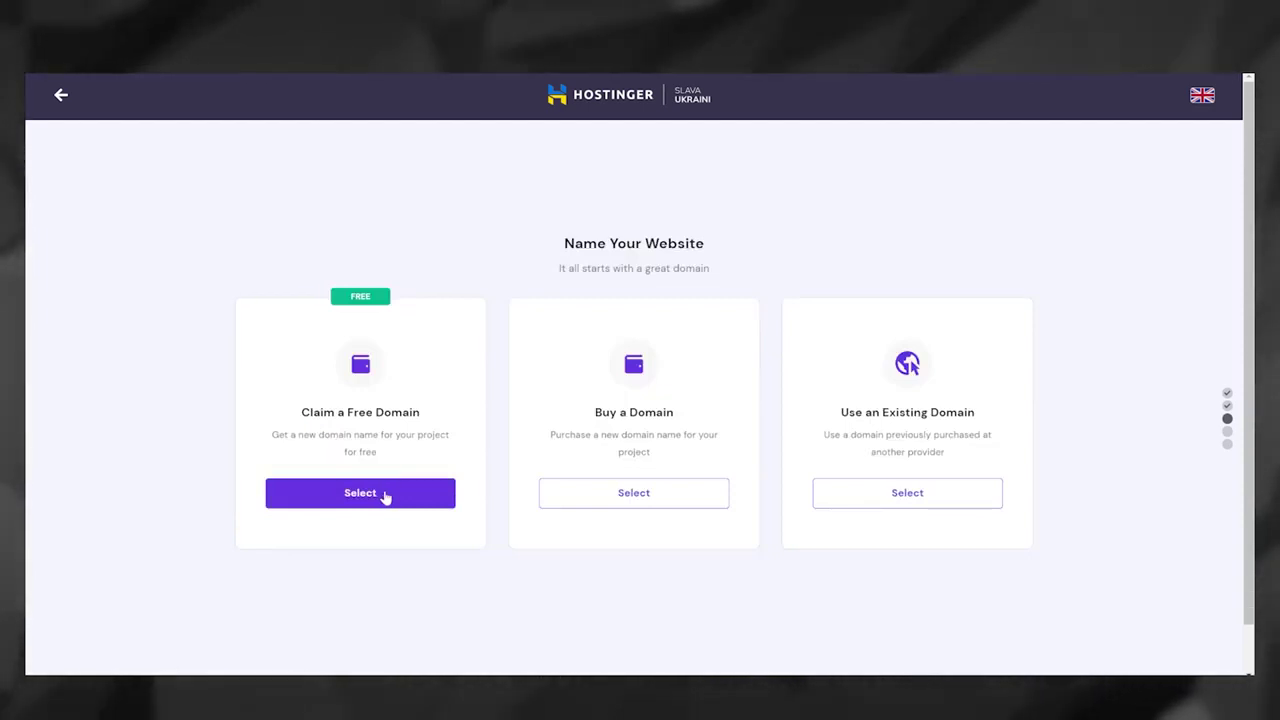
Claim the free domain shanehummus.net for the website and finish the setup.
{"action": "left_click", "coordinate": [385, 497]}
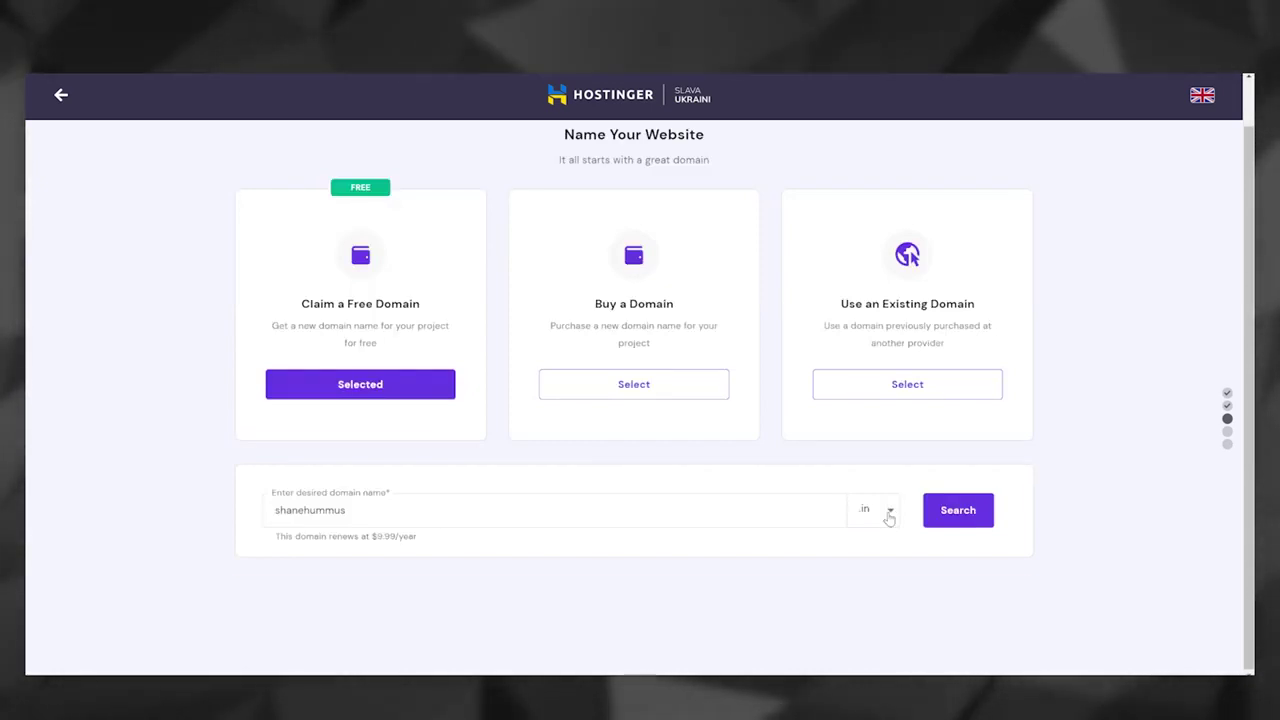
{"action": "left_click", "coordinate": [889, 512]}
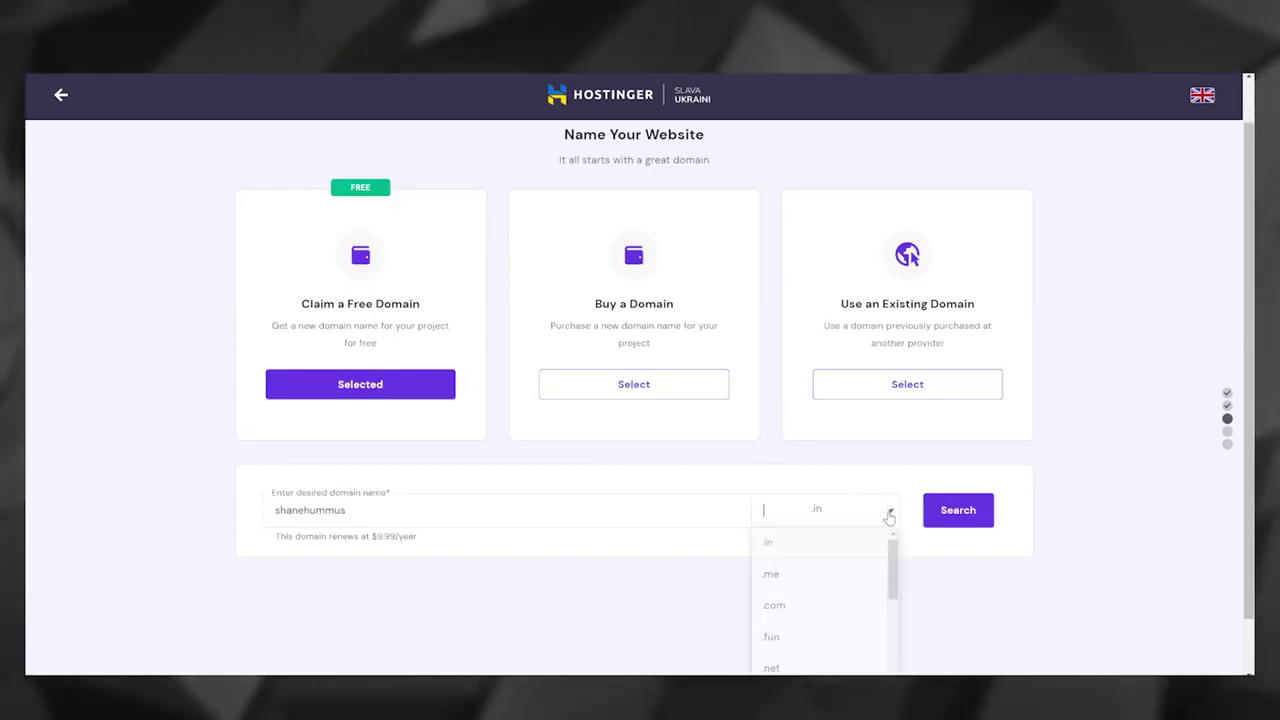
{"action": "left_click", "coordinate": [777, 598]}
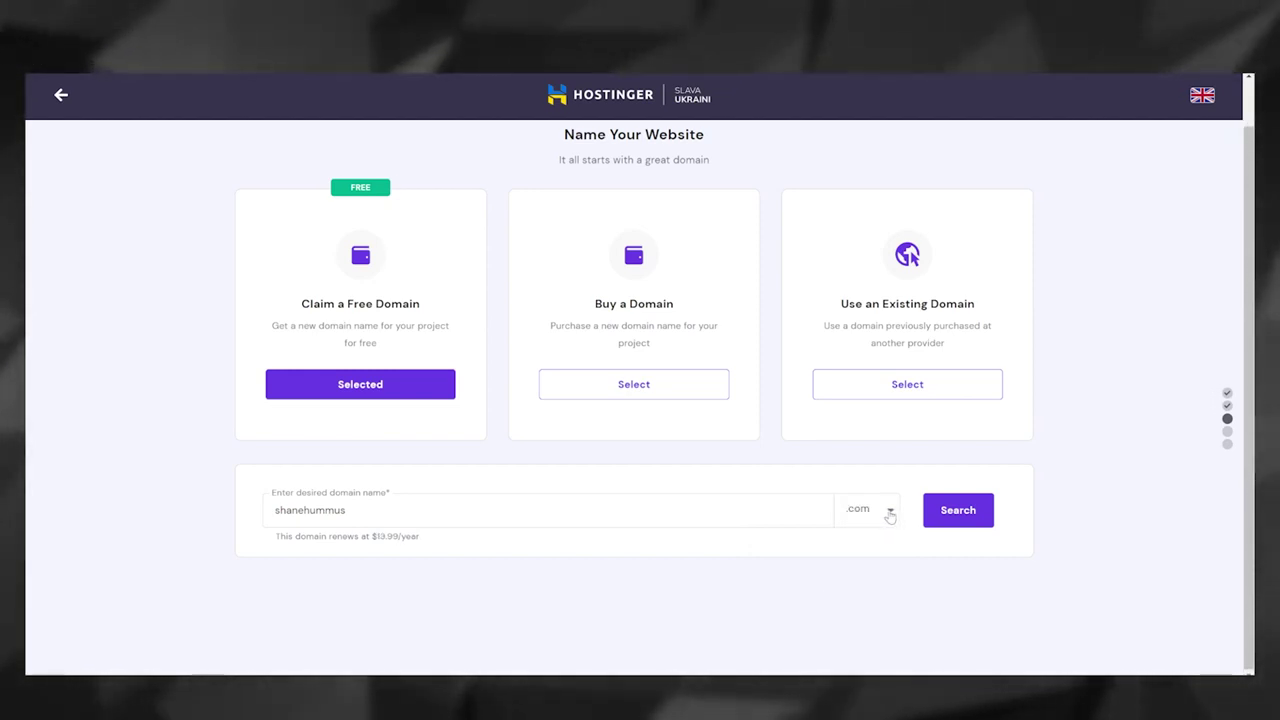
{"action": "left_click", "coordinate": [975, 513]}
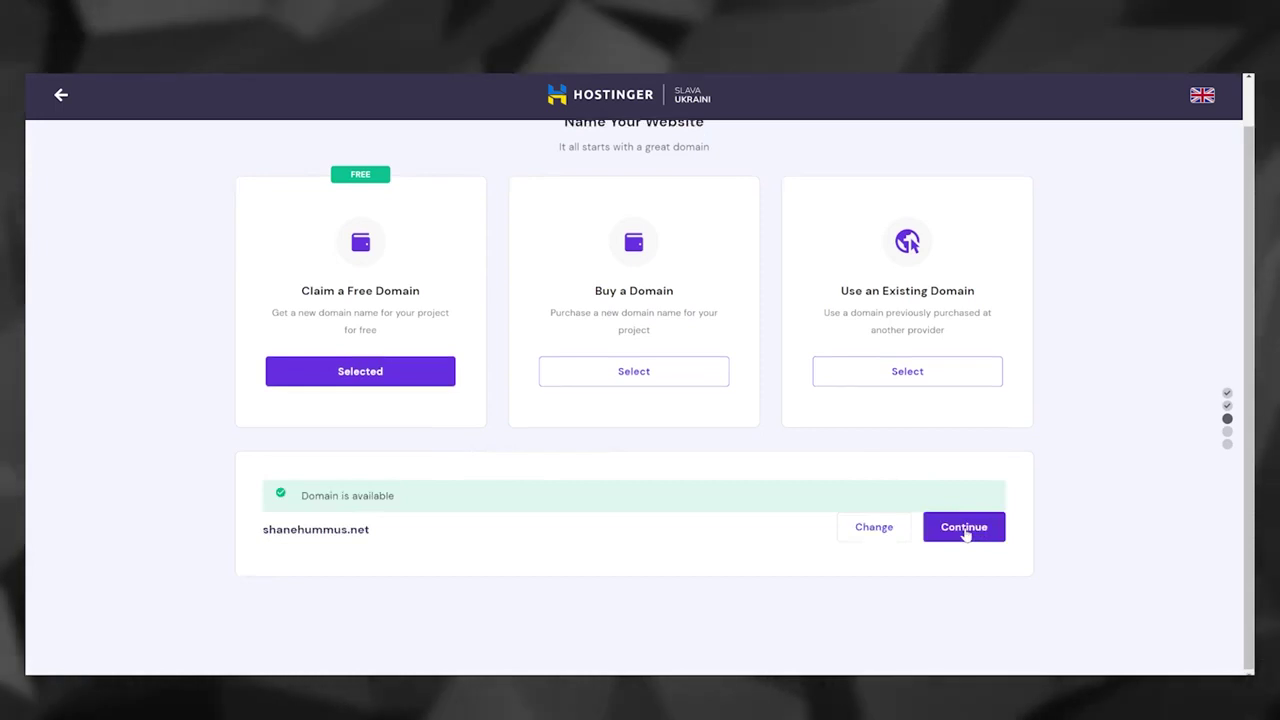
{"action": "left_click", "coordinate": [964, 530]}
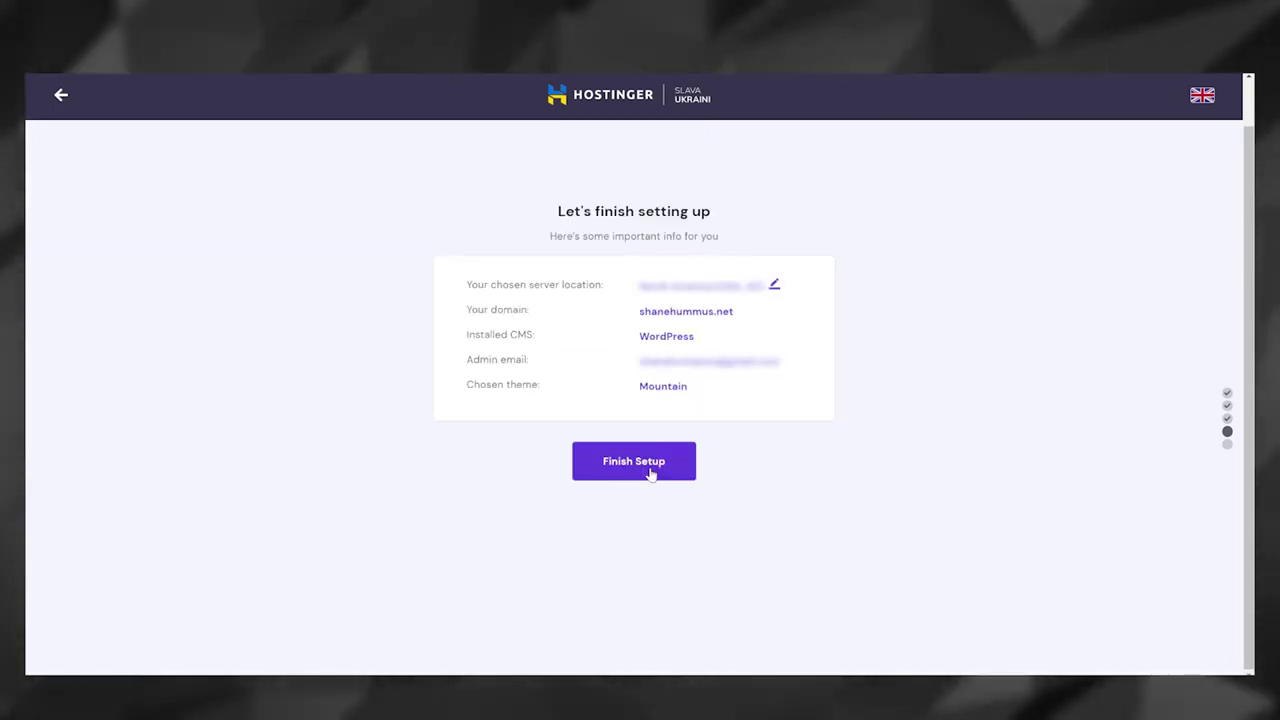
{"action": "left_click", "coordinate": [650, 473]}
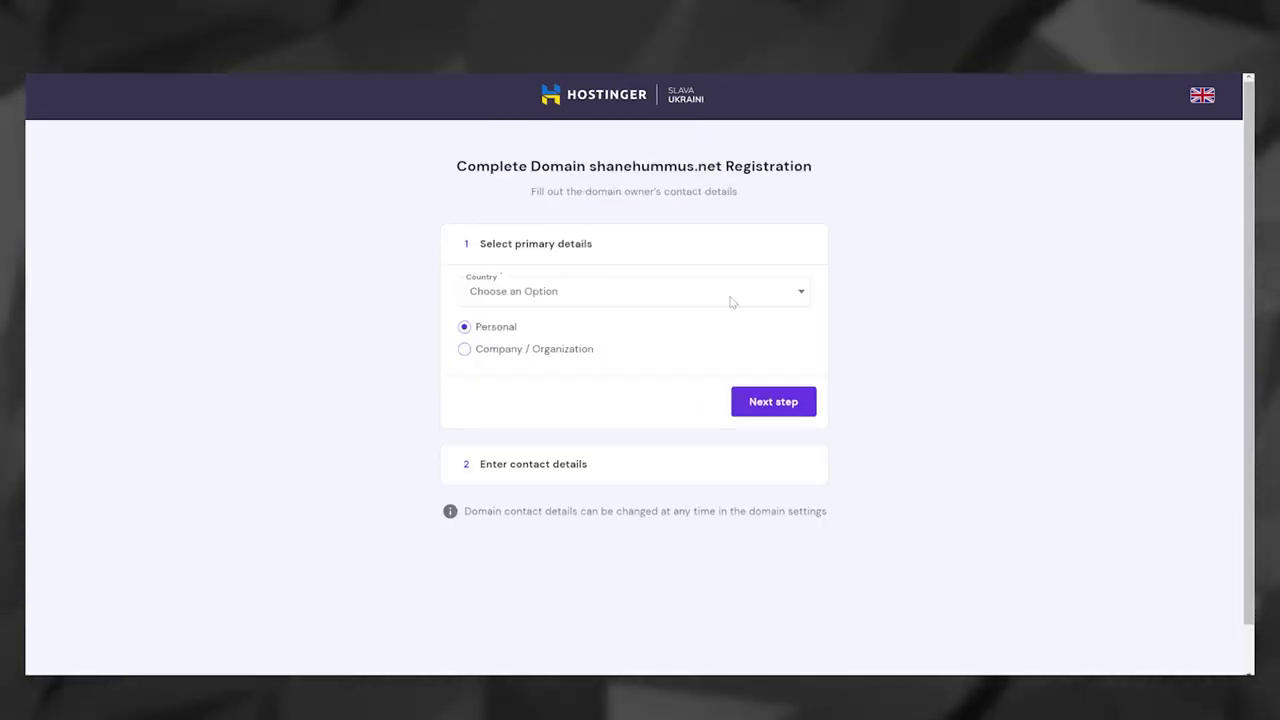
Complete the personal domain registration with United States of America as the country and the owner's contact details.
{"action": "left_click", "coordinate": [746, 297]}
{"action": "left_click", "coordinate": [511, 333]}
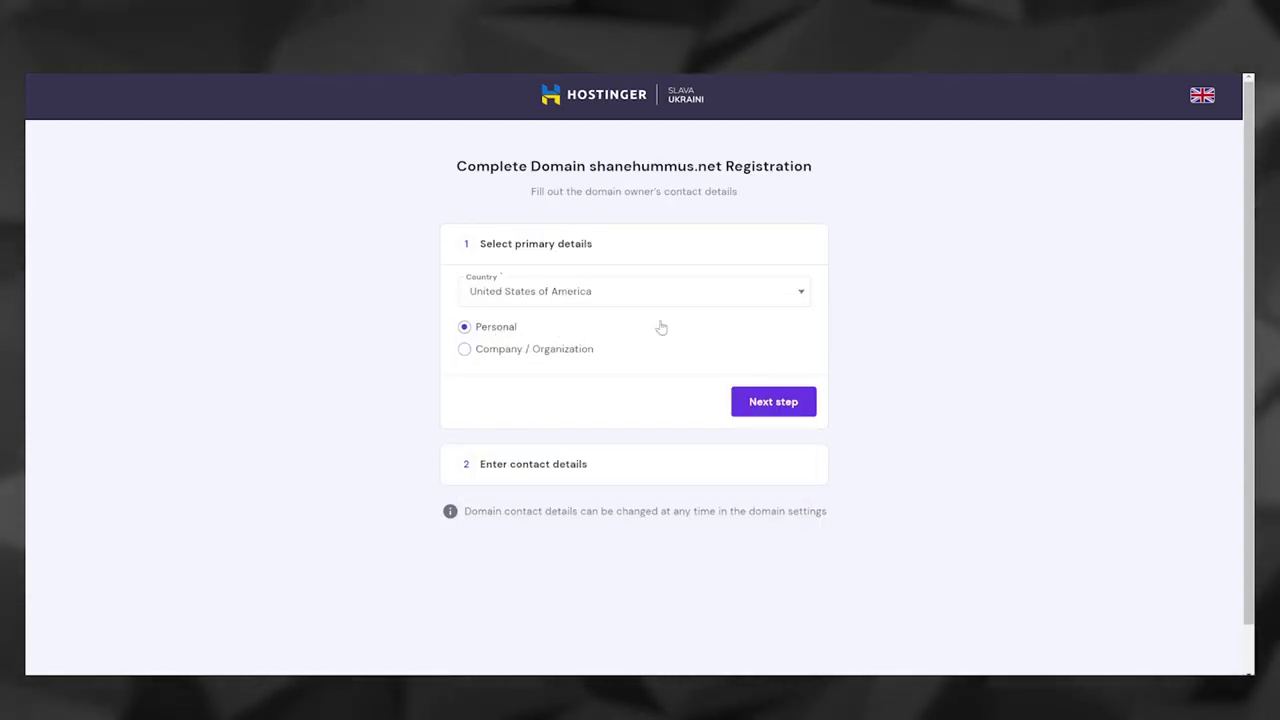
{"action": "left_click", "coordinate": [772, 405]}
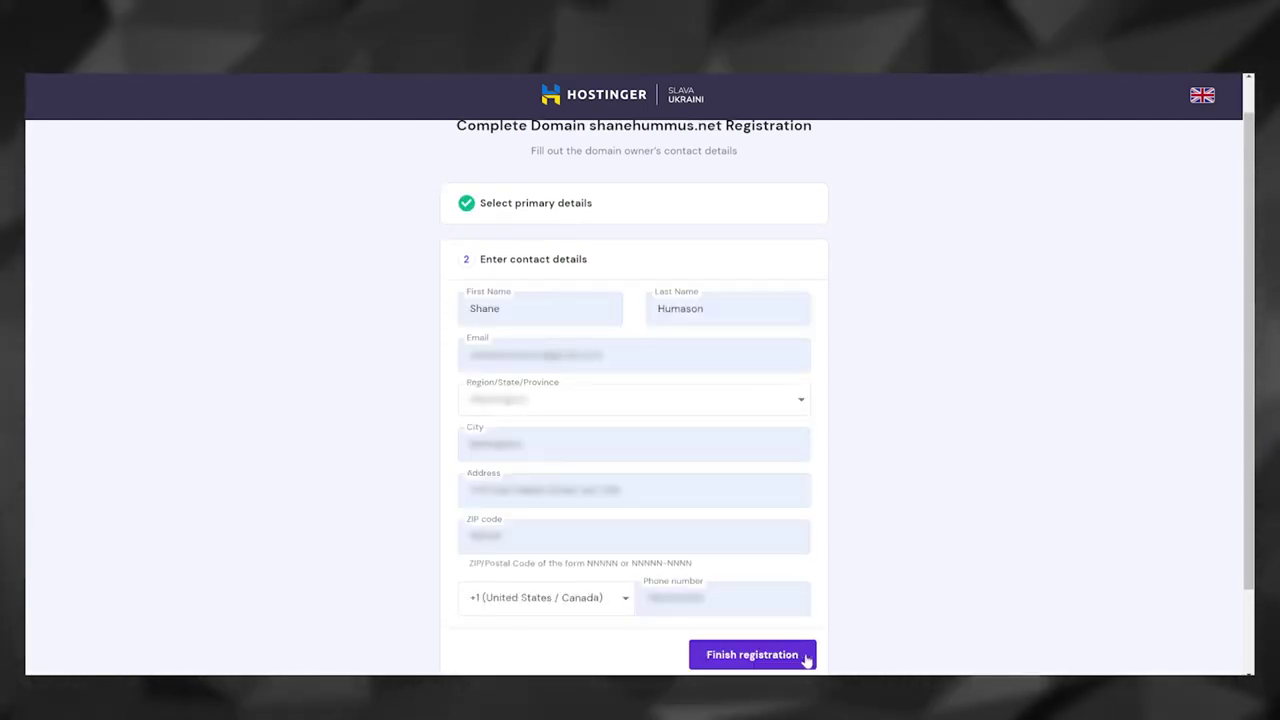
{"action": "left_click", "coordinate": [806, 660]}
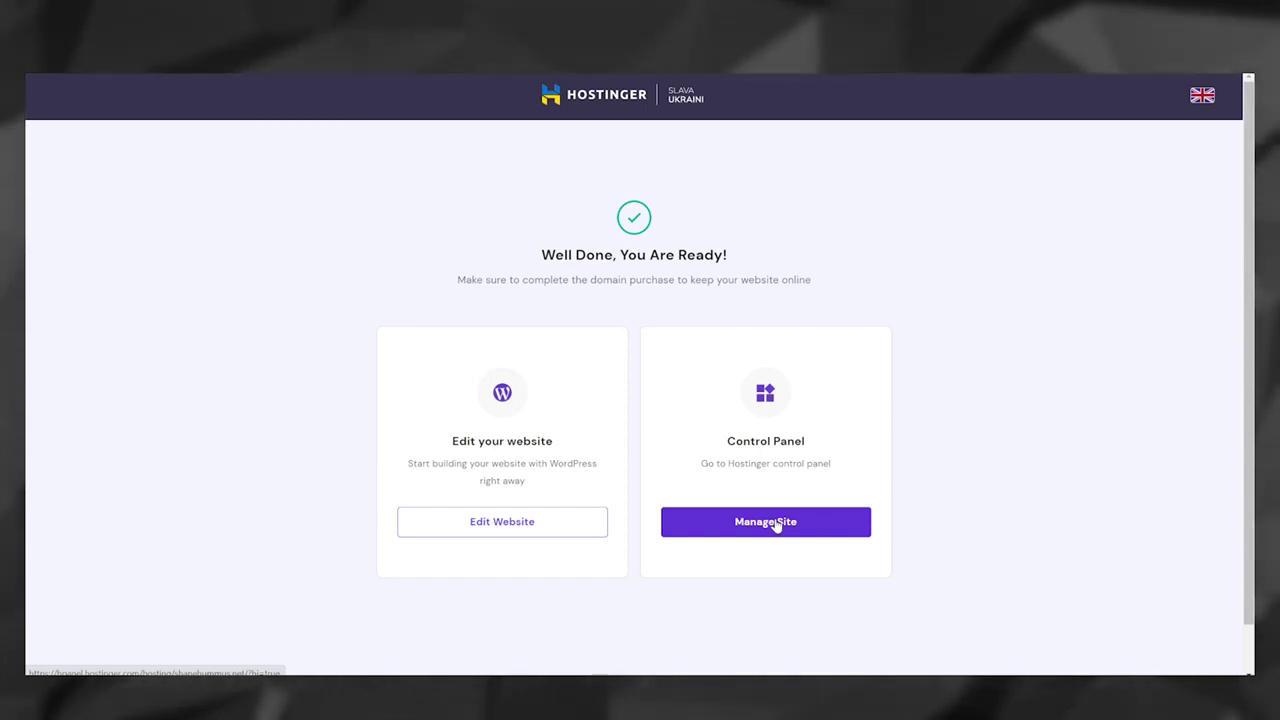
Open the site's hosting control panel and look through its order, account, website, file and security tools.
{"action": "left_click", "coordinate": [775, 522]}
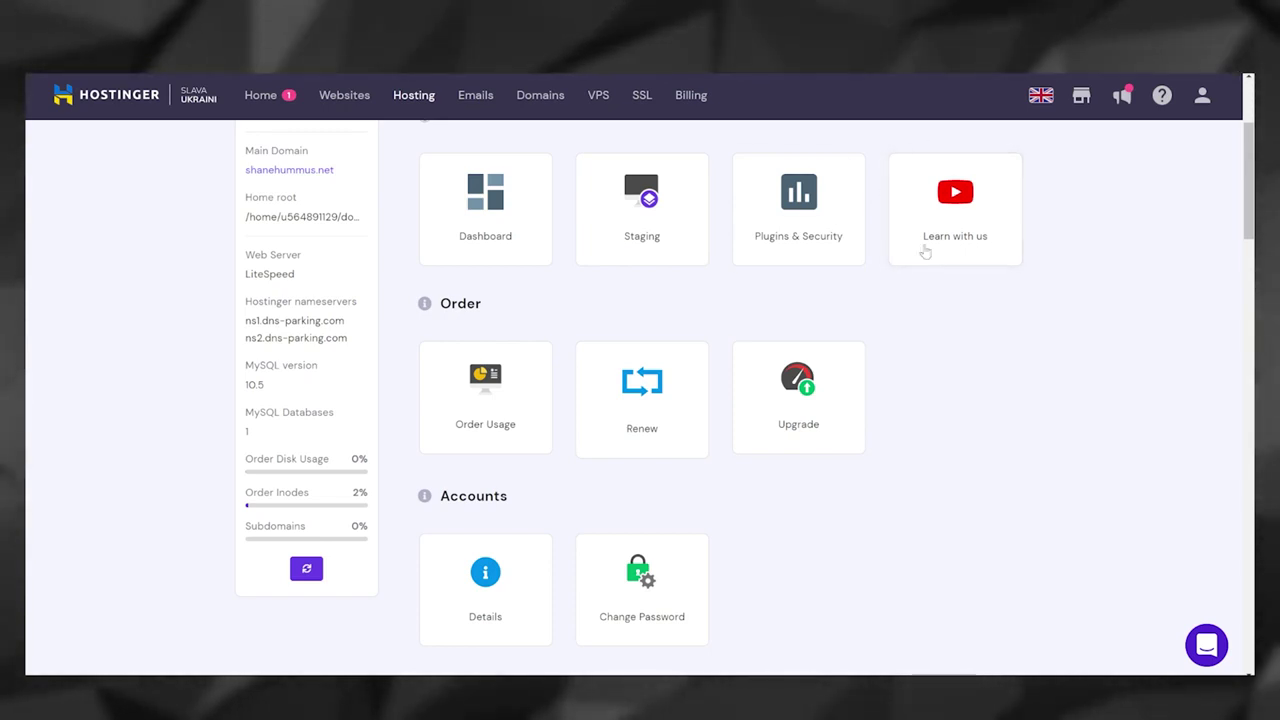
{"action": "scroll", "coordinate": [827, 241], "scroll_direction": "down", "scroll_amount": 10}
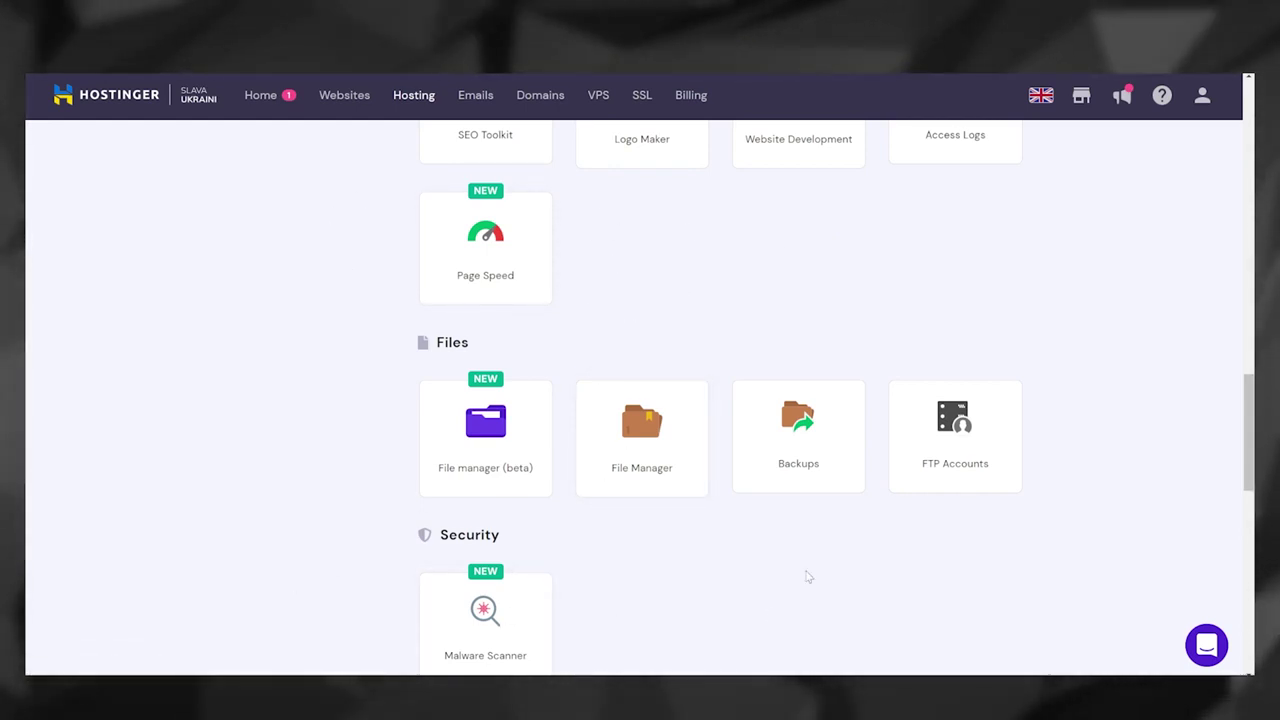
{"action": "scroll", "coordinate": [618, 259], "scroll_direction": "up", "scroll_amount": 3}
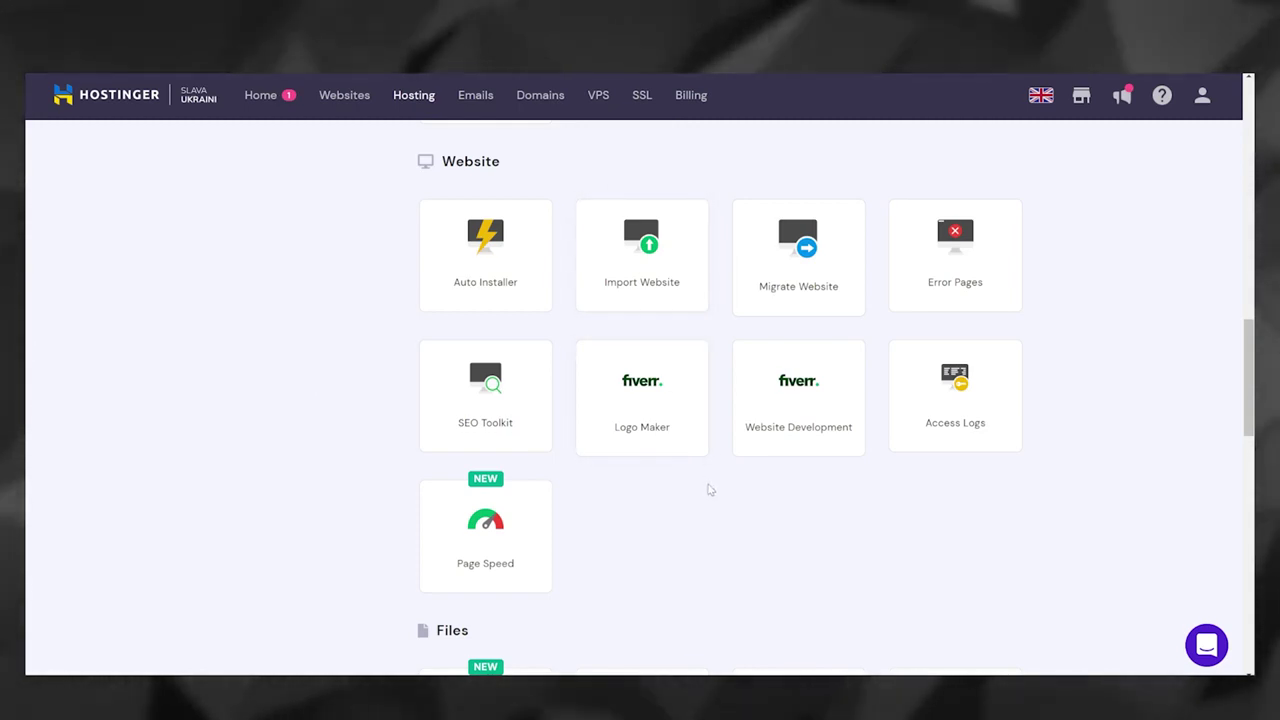
{"action": "scroll", "coordinate": [1131, 347], "scroll_direction": "up", "scroll_amount": 10}
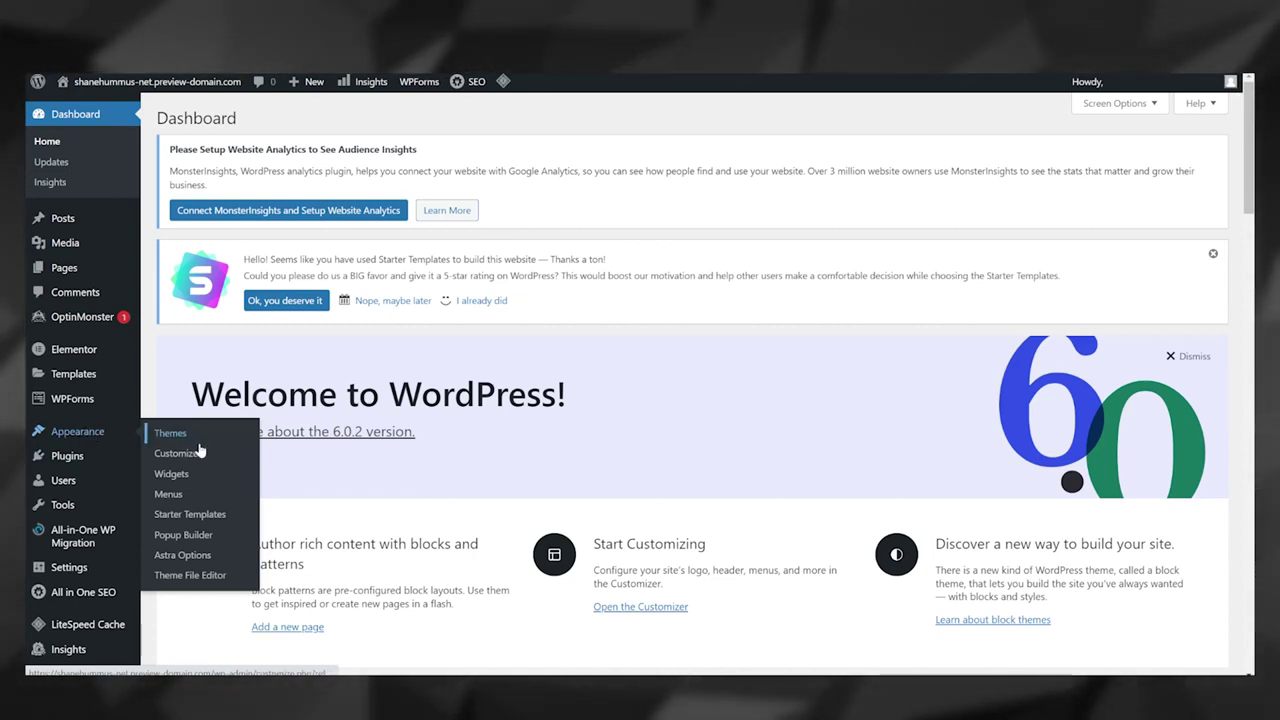
Browse the popular themes available for the site and install the Minimalist Newspaper theme.
{"action": "left_click", "coordinate": [170, 433]}
{"action": "scroll", "coordinate": [293, 553], "scroll_direction": "down", "scroll_amount": 2}
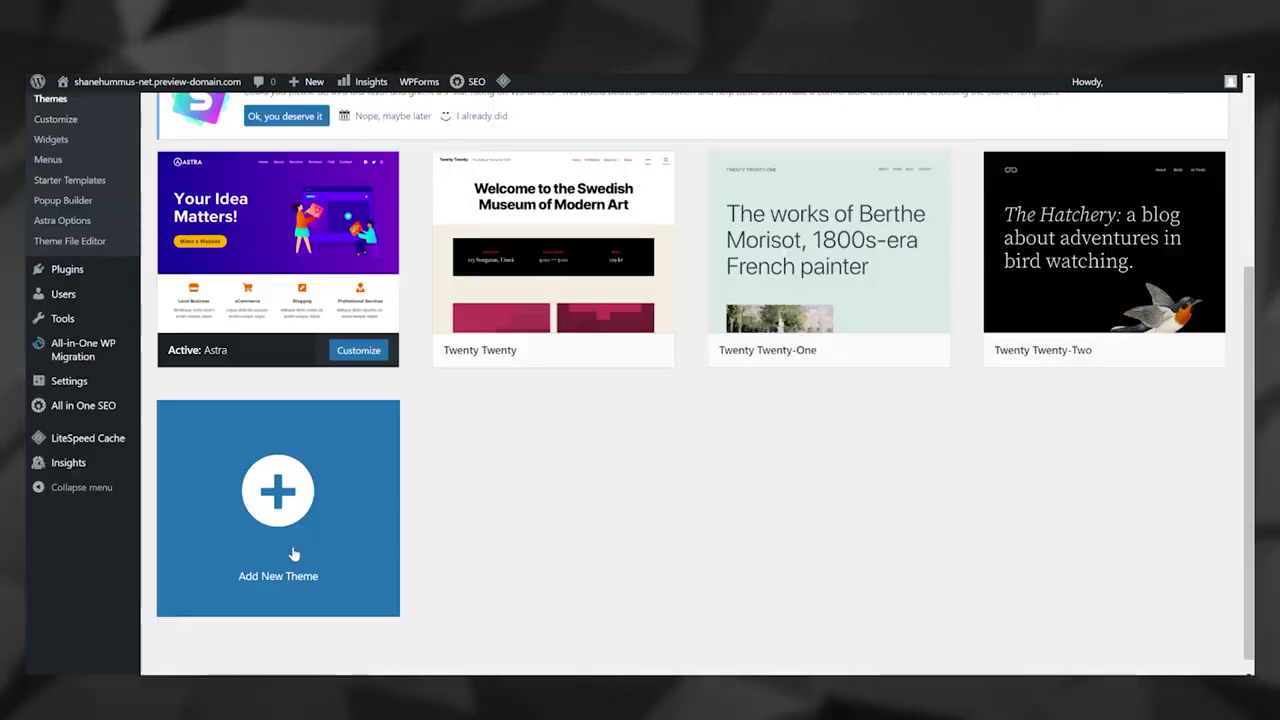
{"action": "left_click", "coordinate": [348, 479]}
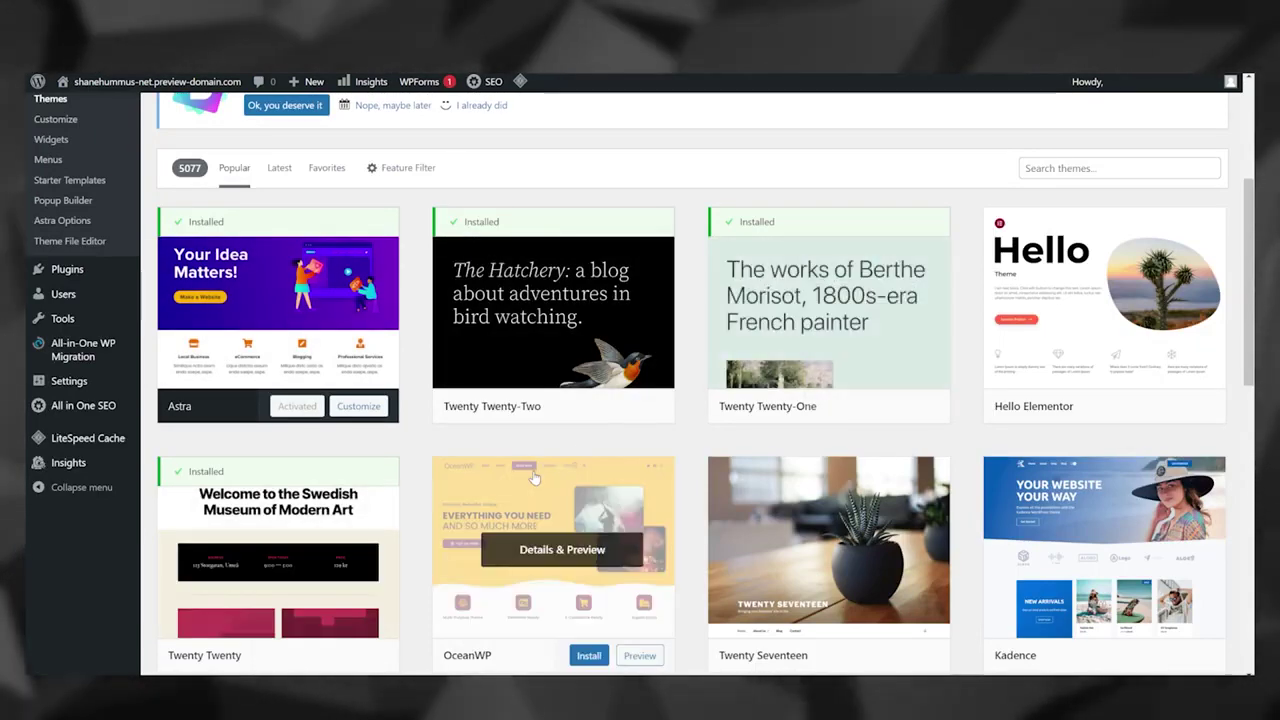
{"action": "scroll", "coordinate": [593, 443], "scroll_direction": "down", "scroll_amount": 7}
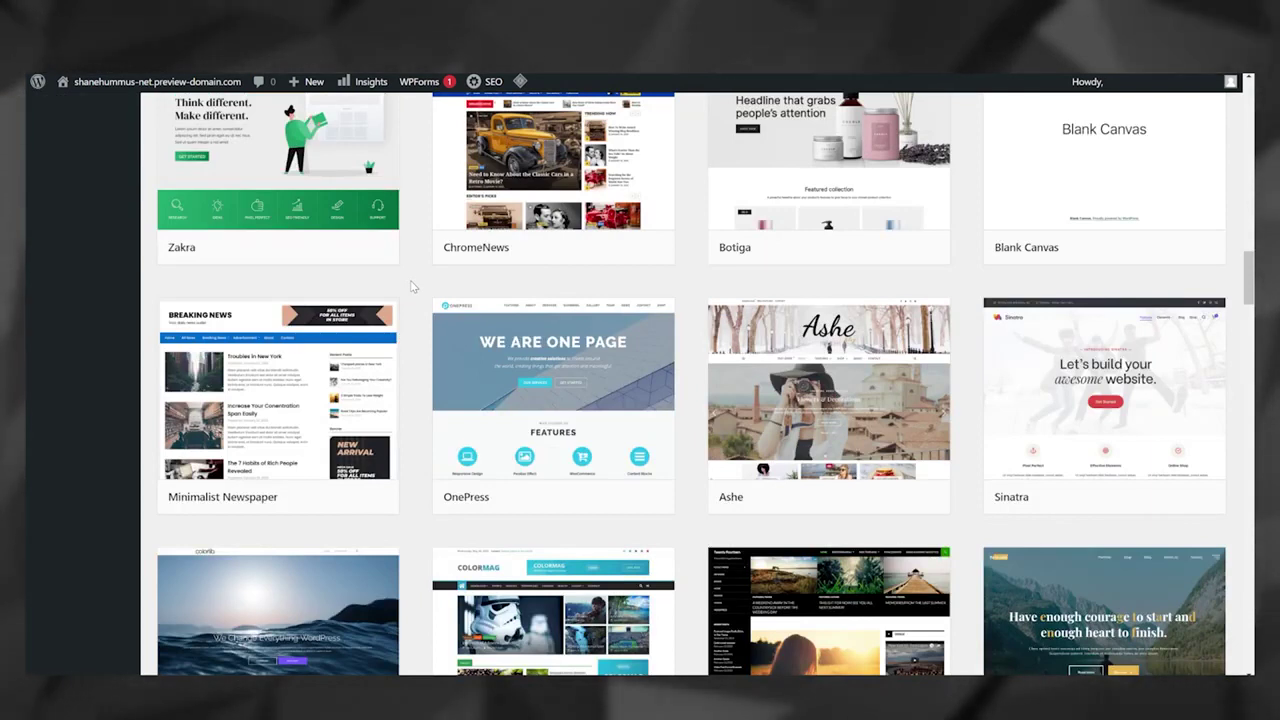
{"action": "mouse_move", "coordinate": [276, 388]}
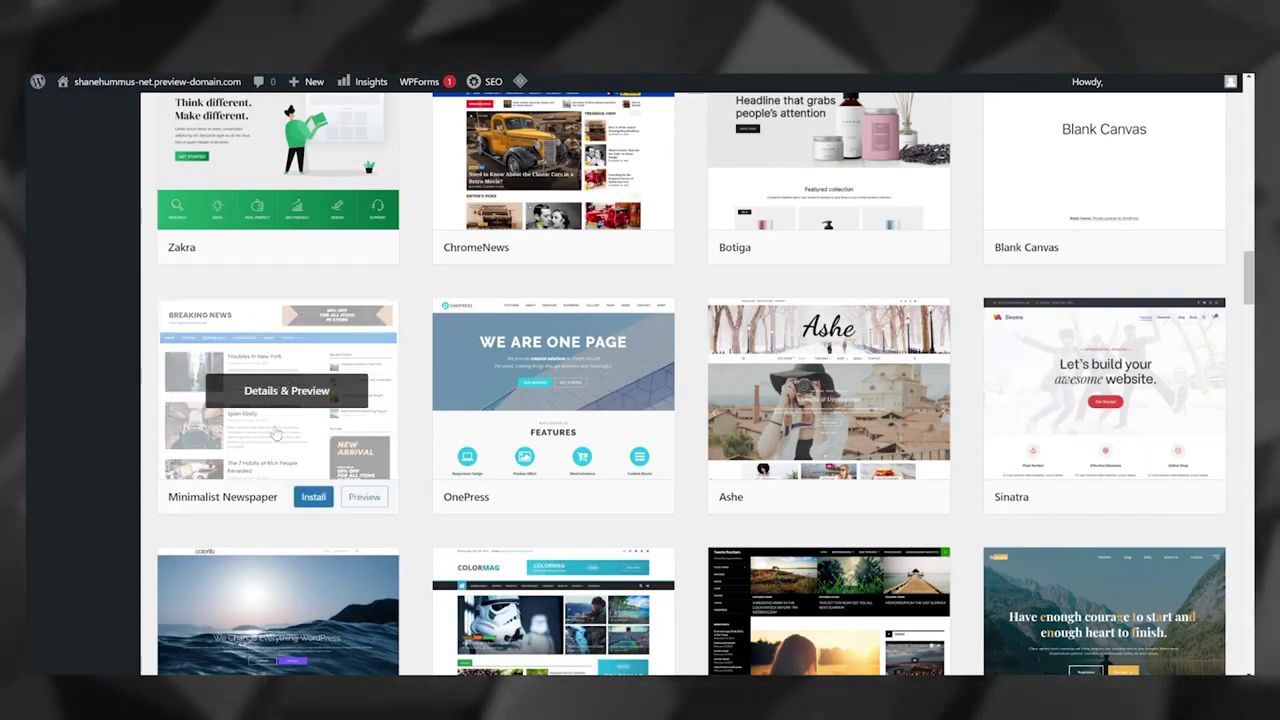
{"action": "left_click", "coordinate": [313, 496]}
{"action": "scroll", "coordinate": [375, 383], "scroll_direction": "down", "scroll_amount": 1}
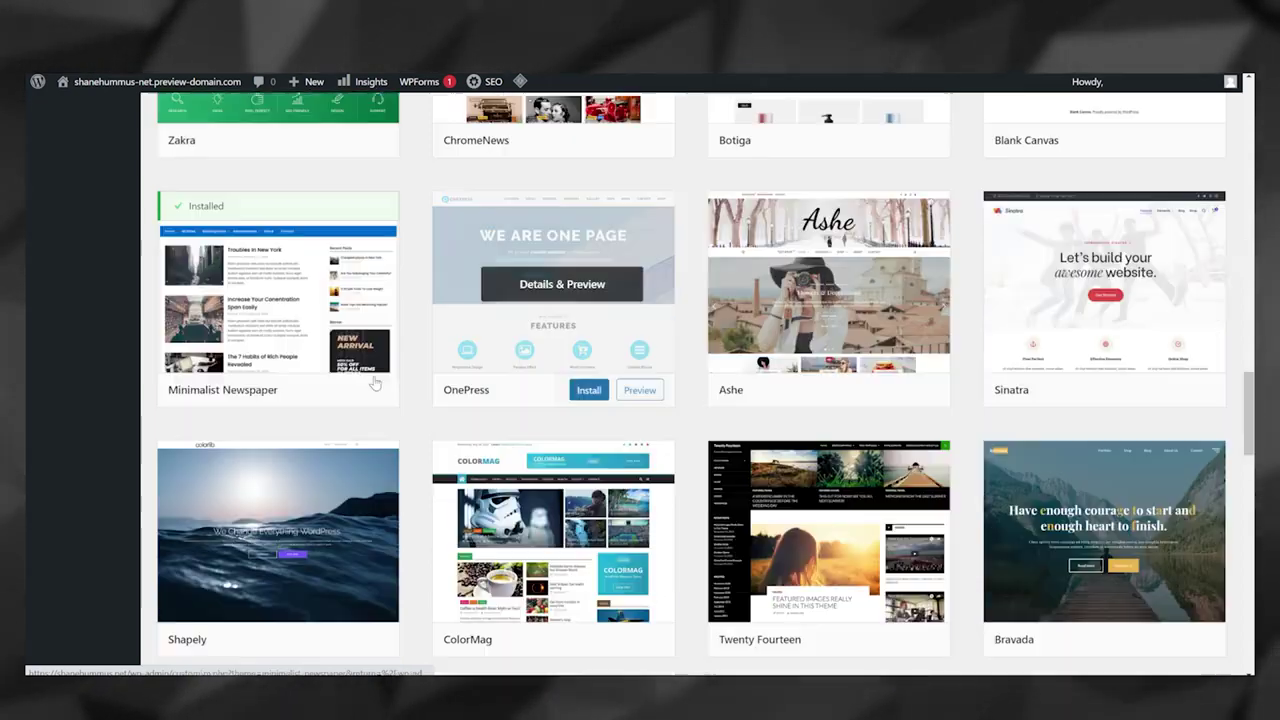
Customize the Astra theme by changing the header button's text to "Contact ME" and publish the change.
{"action": "mouse_move", "coordinate": [293, 397]}
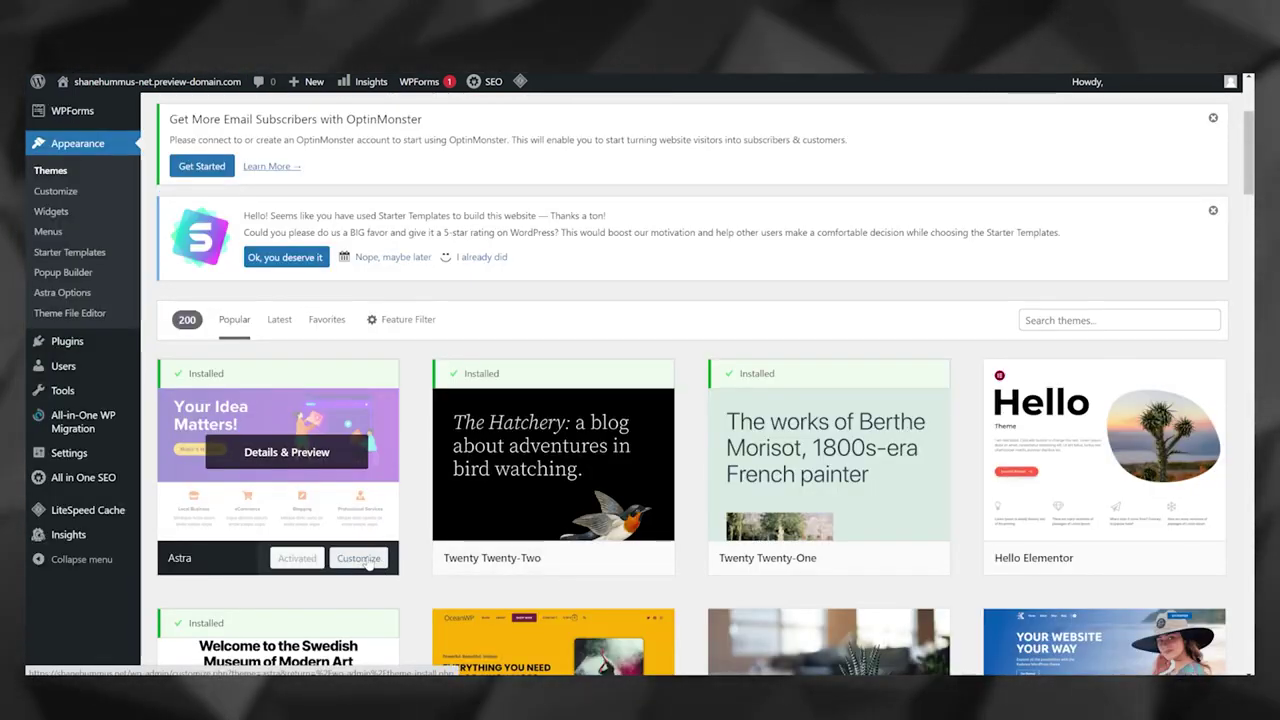
{"action": "left_click", "coordinate": [360, 558]}
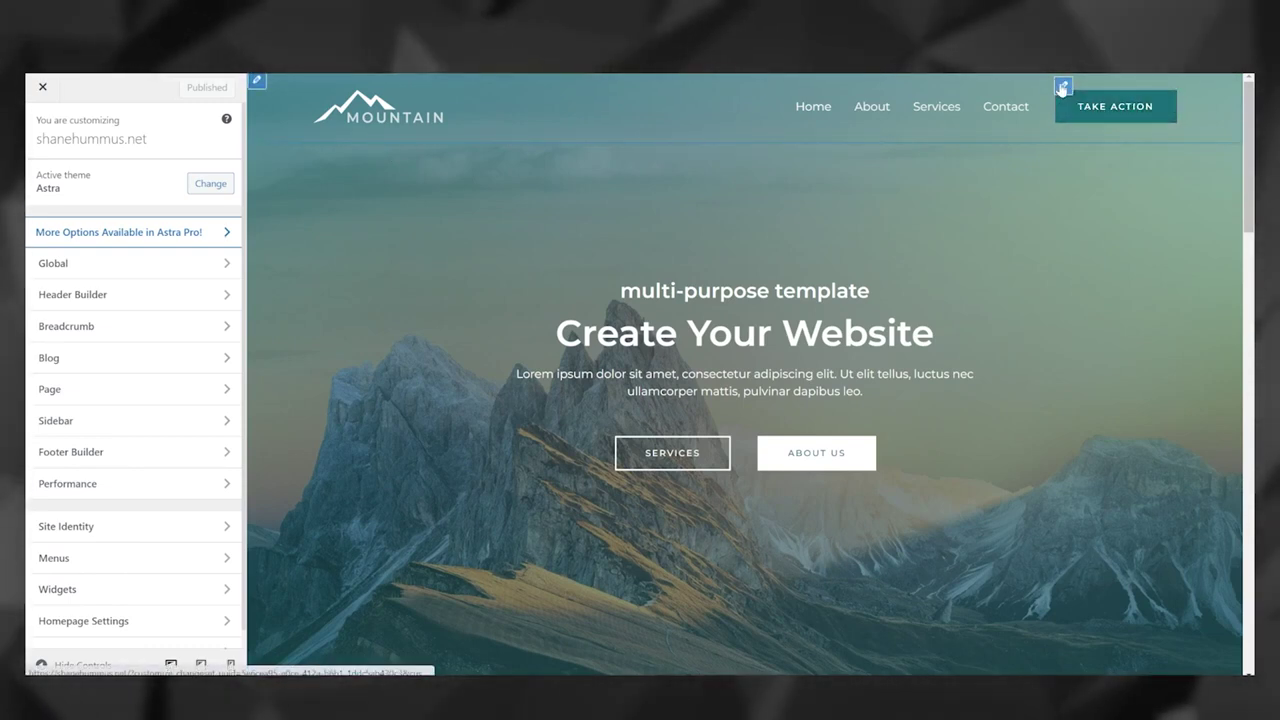
{"action": "left_click", "coordinate": [1062, 88]}
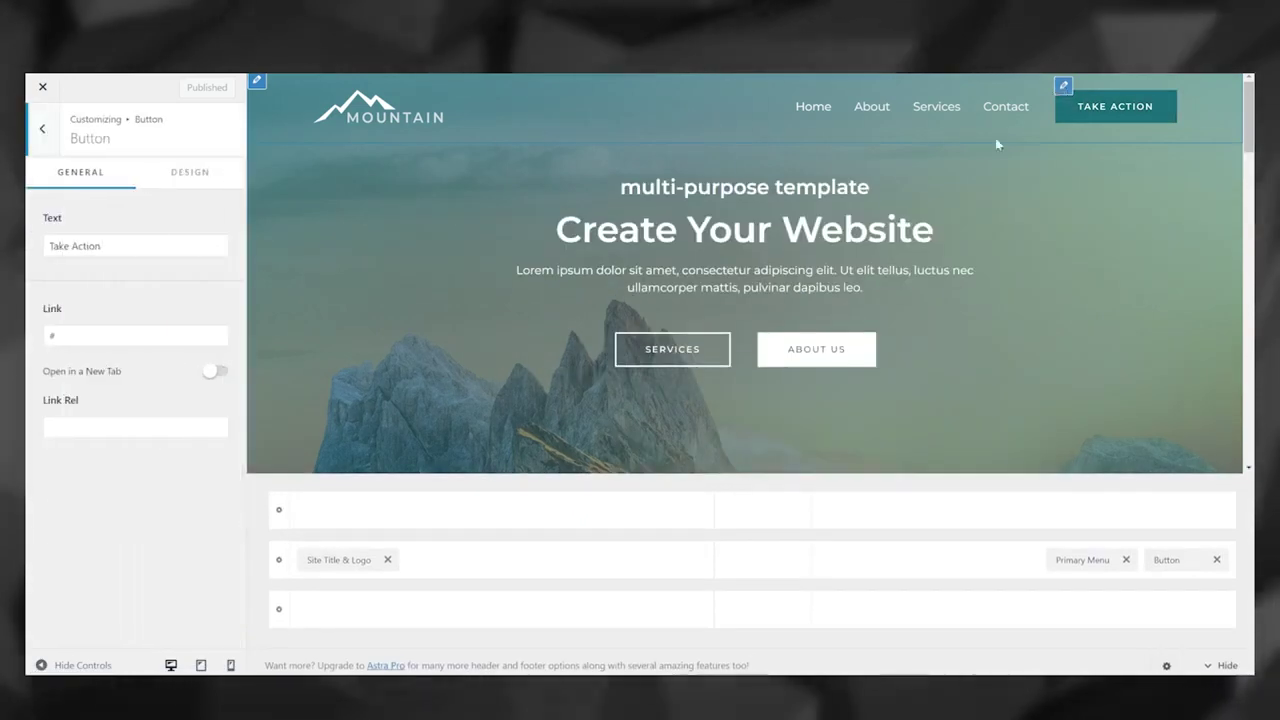
{"action": "left_click", "coordinate": [128, 245]}
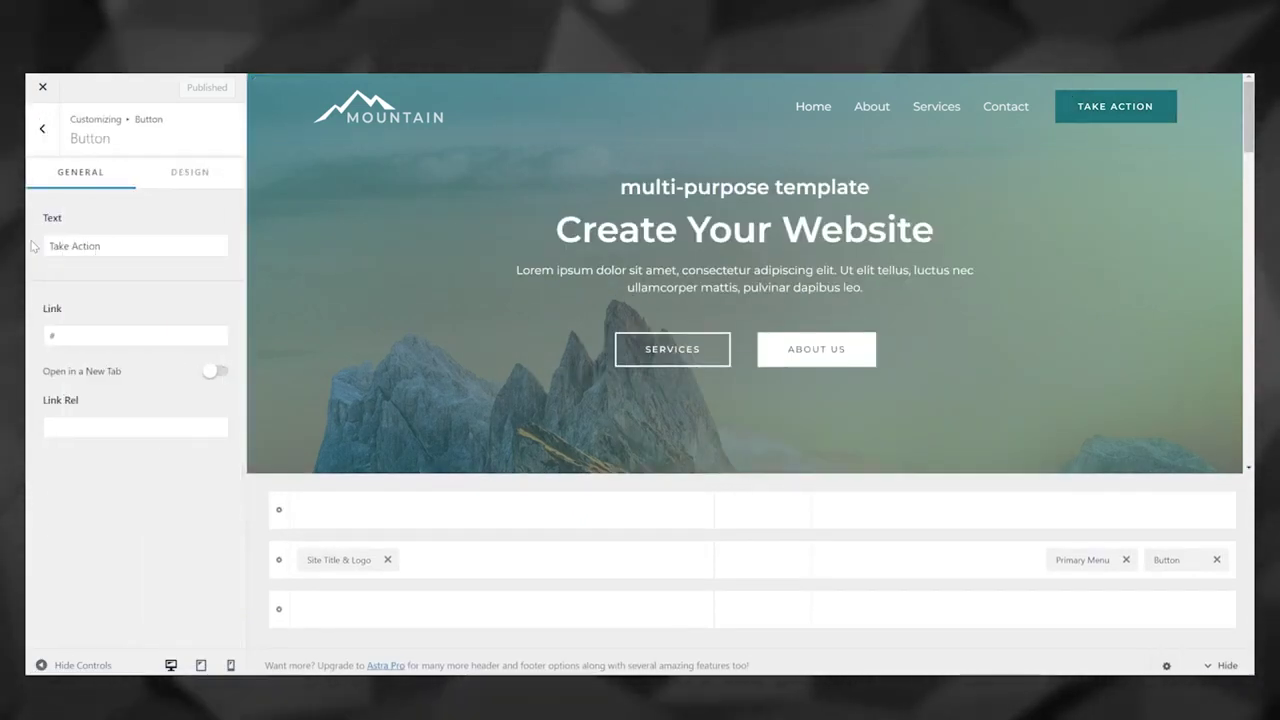
{"action": "key", "text": "ctrl+a"}
{"action": "type", "text": "Contact Me"}
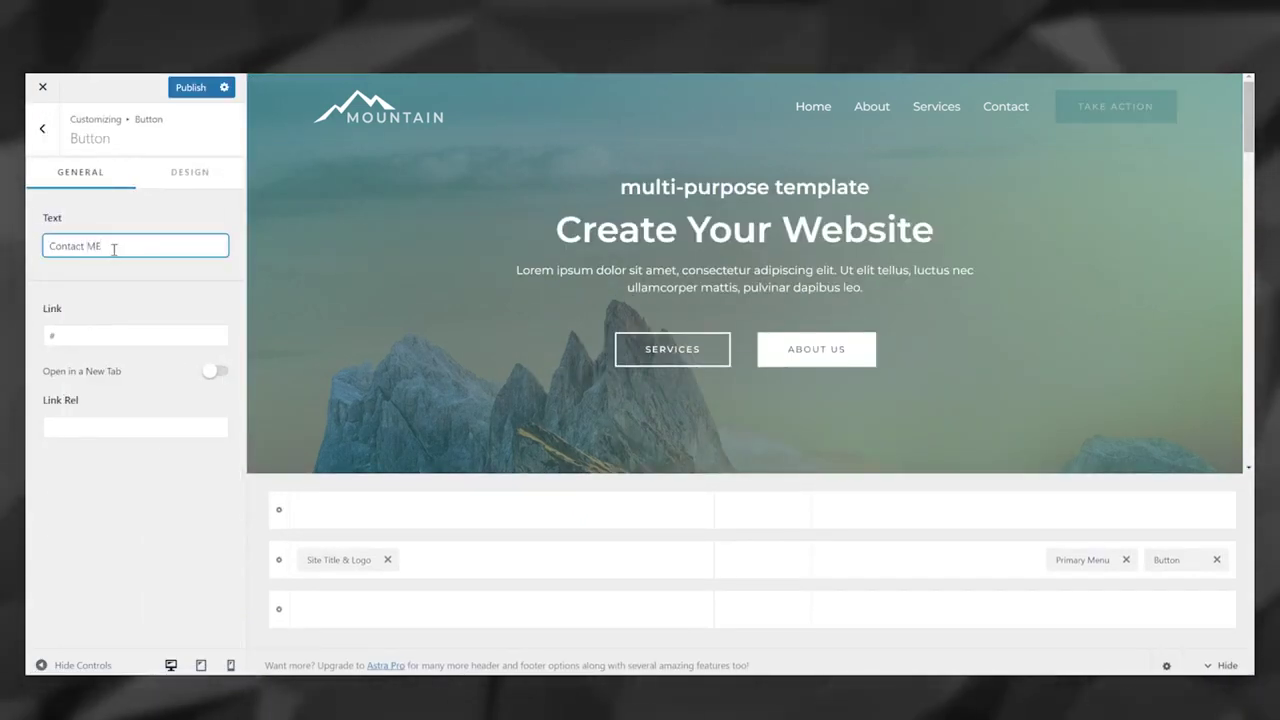
{"action": "left_click", "coordinate": [191, 88]}
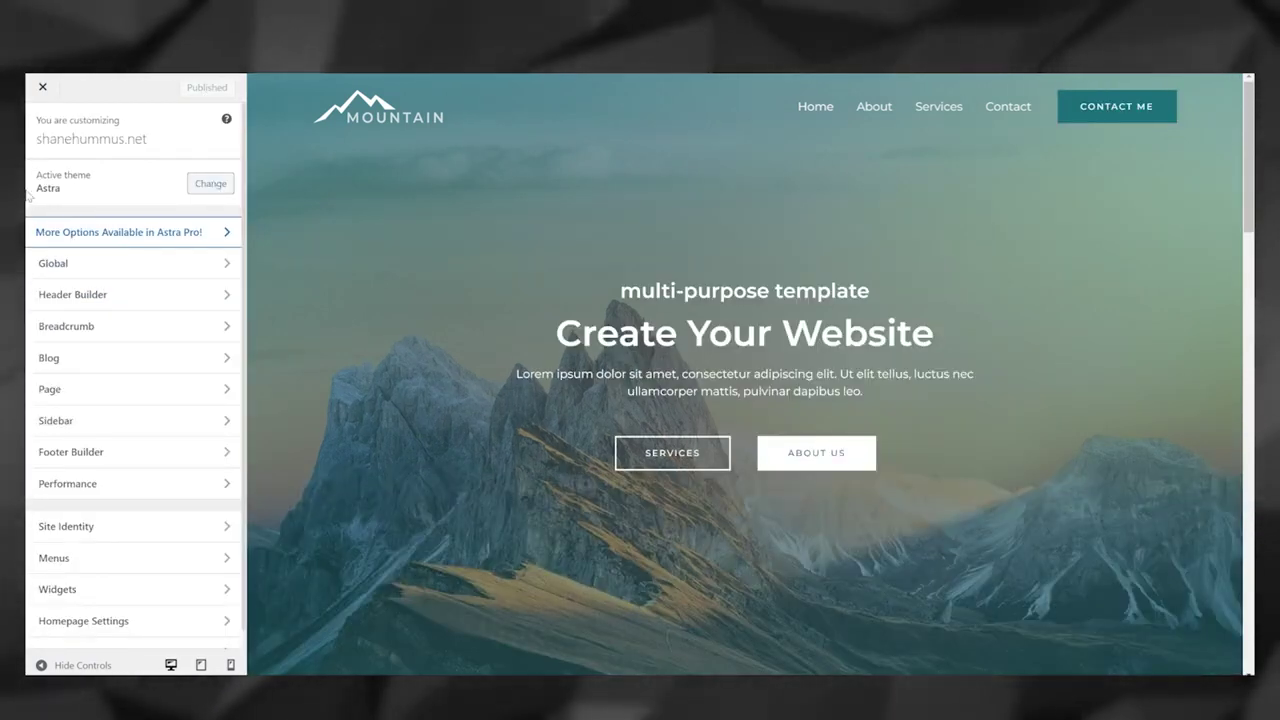
Switch the customizer from Astra to a live preview of the installed Minimalist Newspaper theme.
{"action": "left_click", "coordinate": [194, 188]}
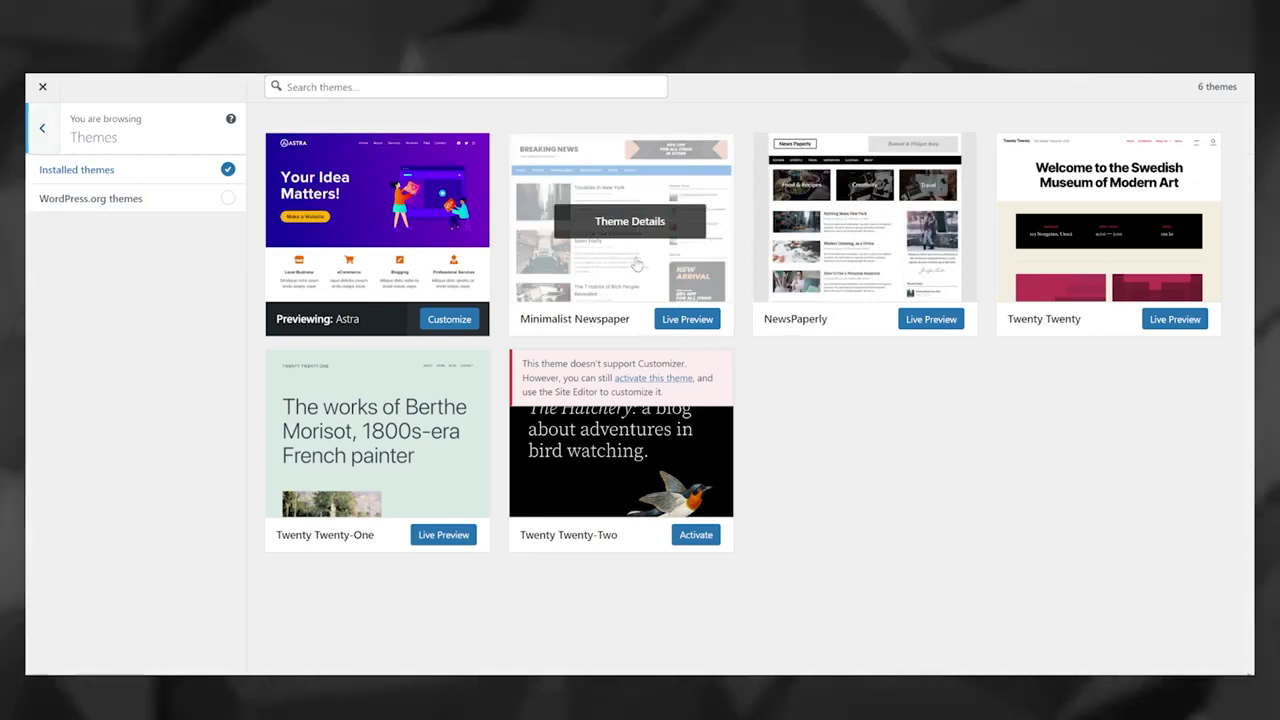
{"action": "left_click", "coordinate": [629, 221]}
{"action": "left_click", "coordinate": [1111, 631]}
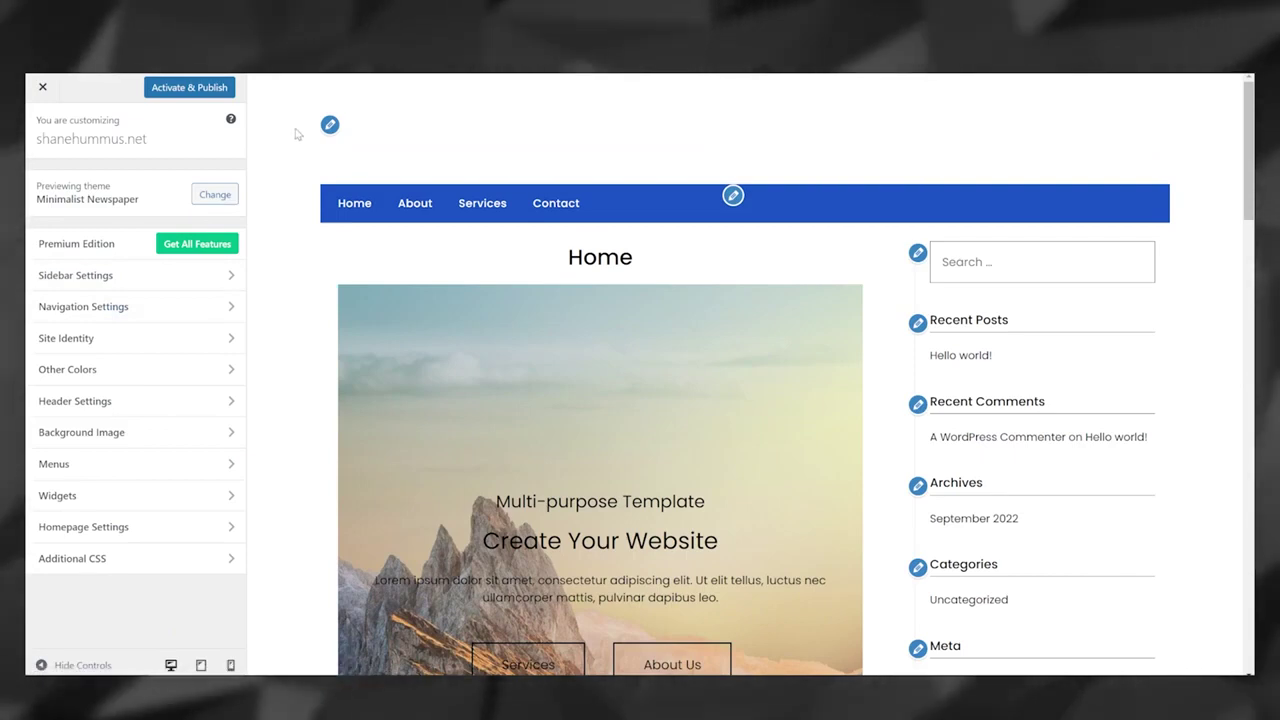
Replace the site logo with the portrait customer1.jpg from the media library and check the page preview.
{"action": "left_click", "coordinate": [331, 125]}
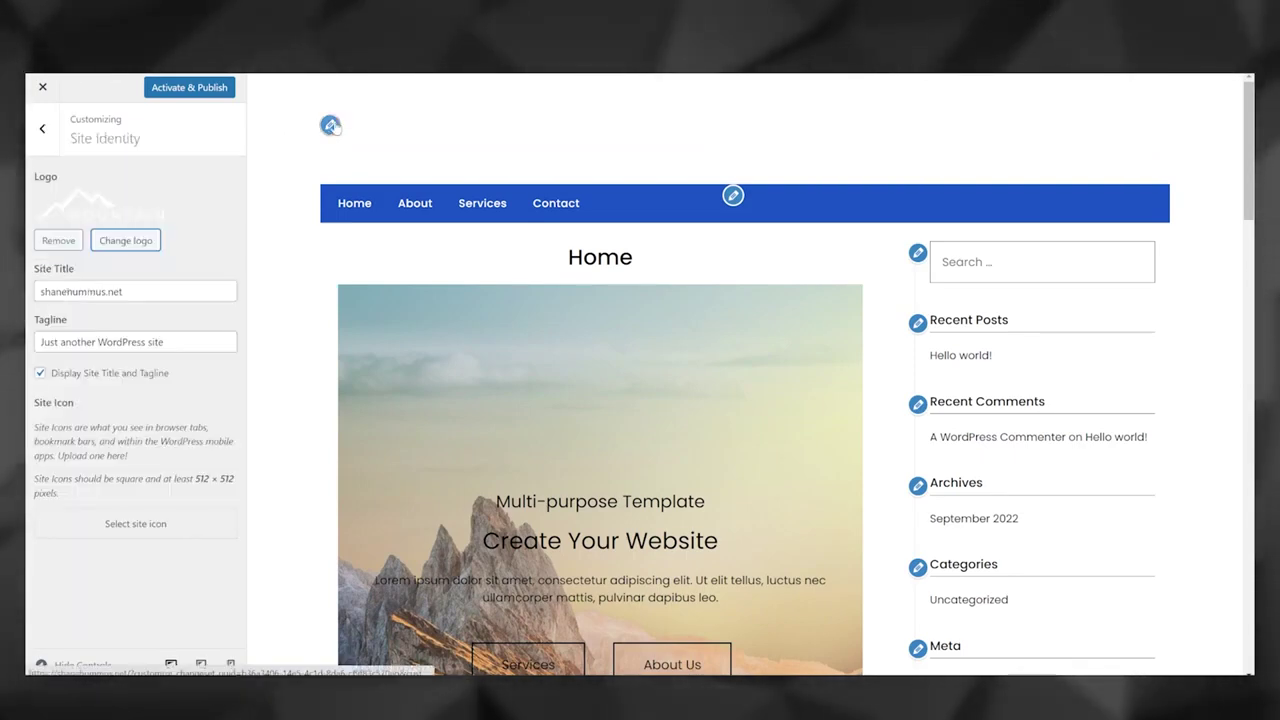
{"action": "left_click", "coordinate": [126, 240]}
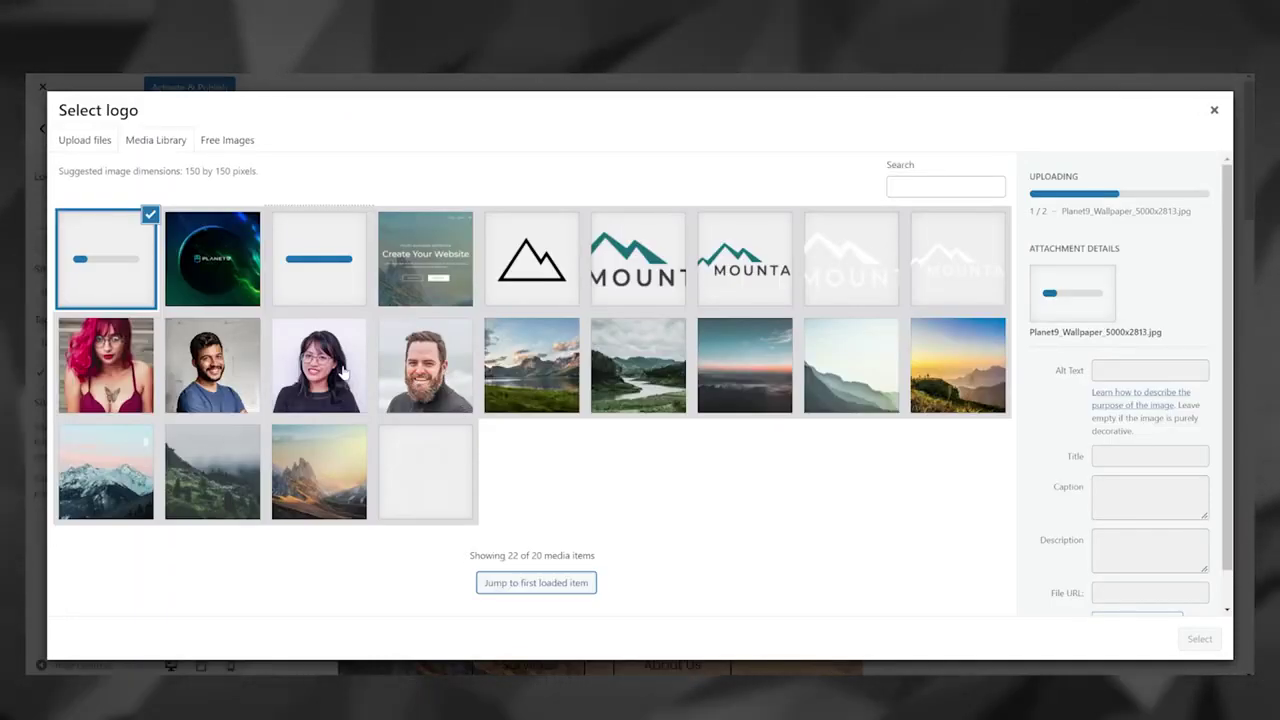
{"action": "left_click", "coordinate": [425, 365]}
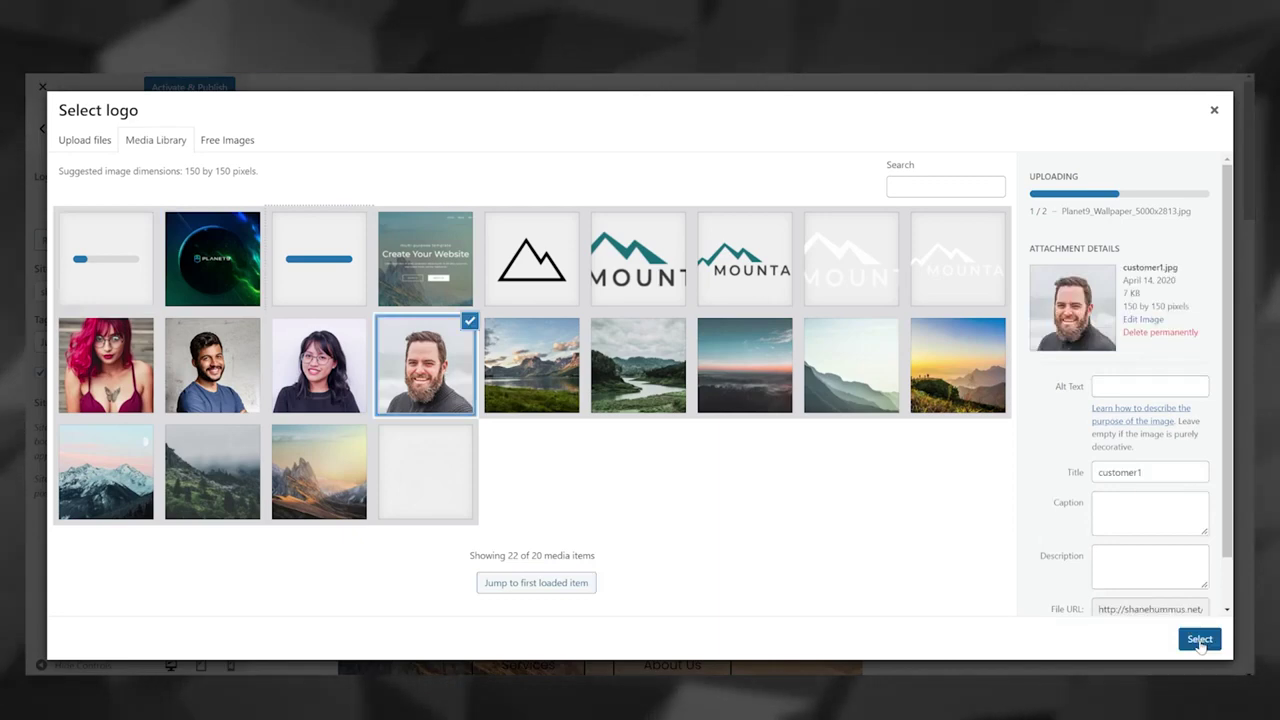
{"action": "left_click", "coordinate": [1200, 640]}
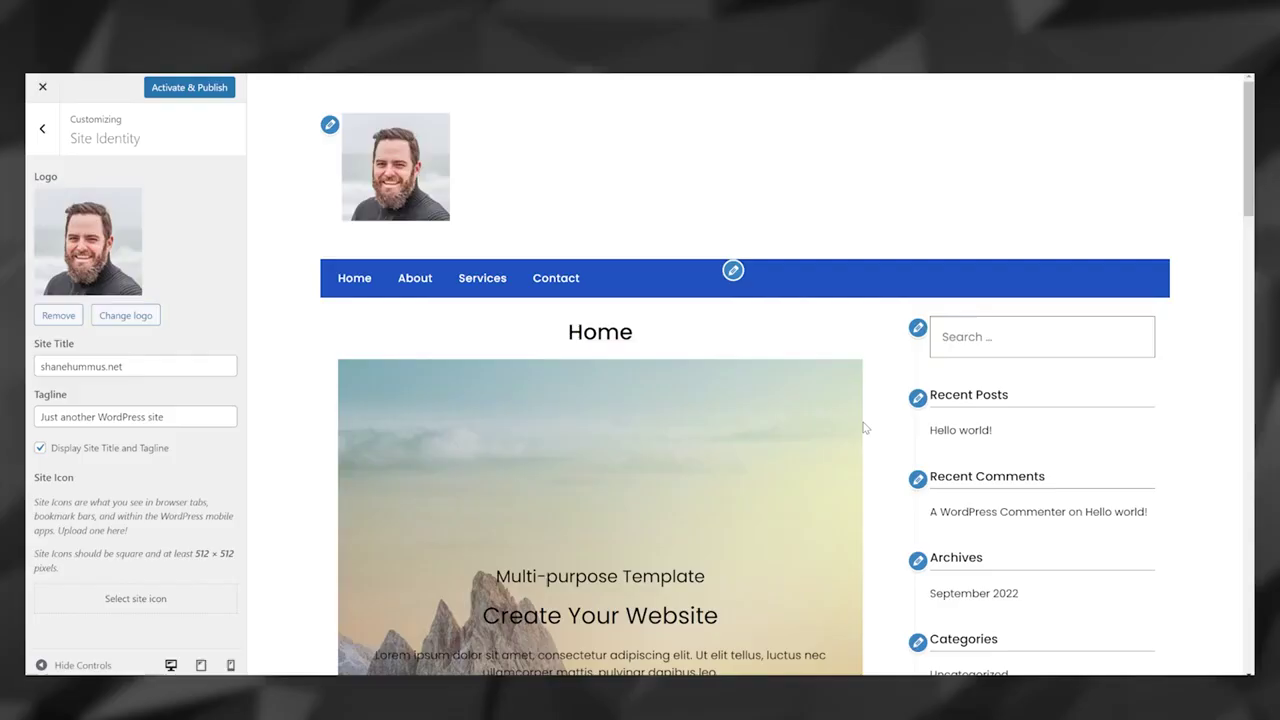
{"action": "scroll", "coordinate": [865, 428], "scroll_direction": "down", "scroll_amount": 6}
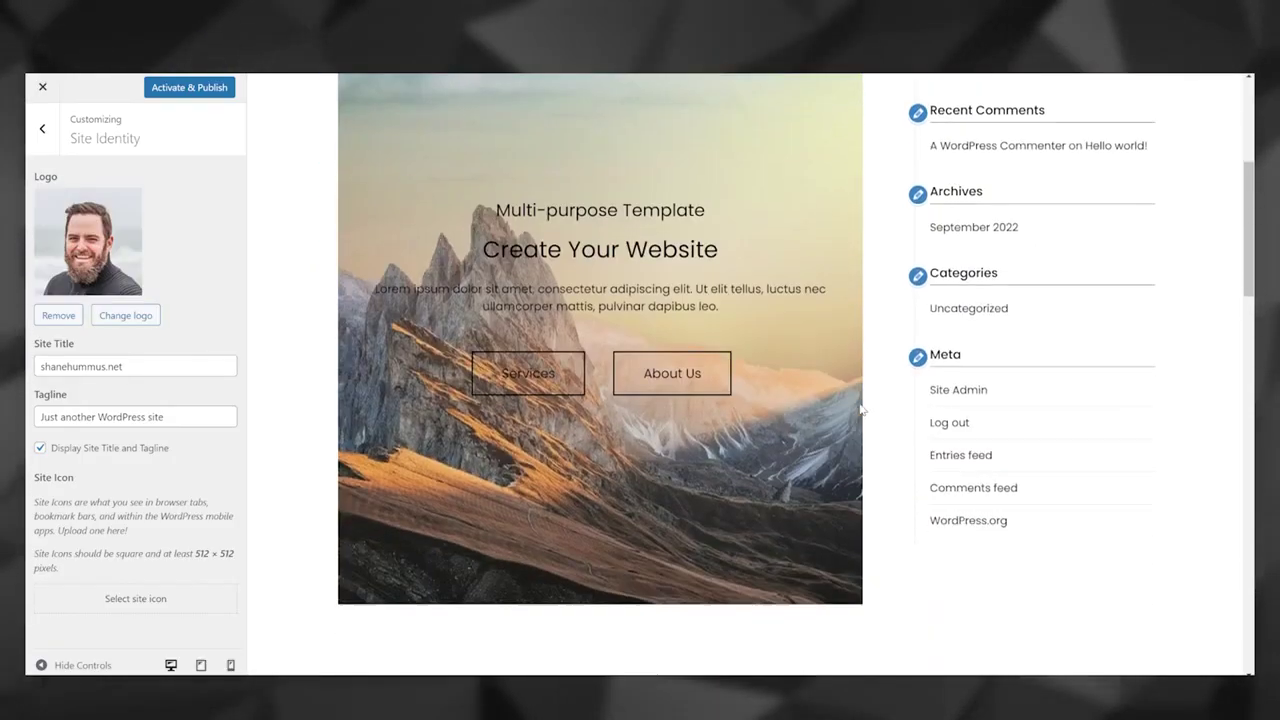
{"action": "scroll", "coordinate": [862, 409], "scroll_direction": "up", "scroll_amount": 7}
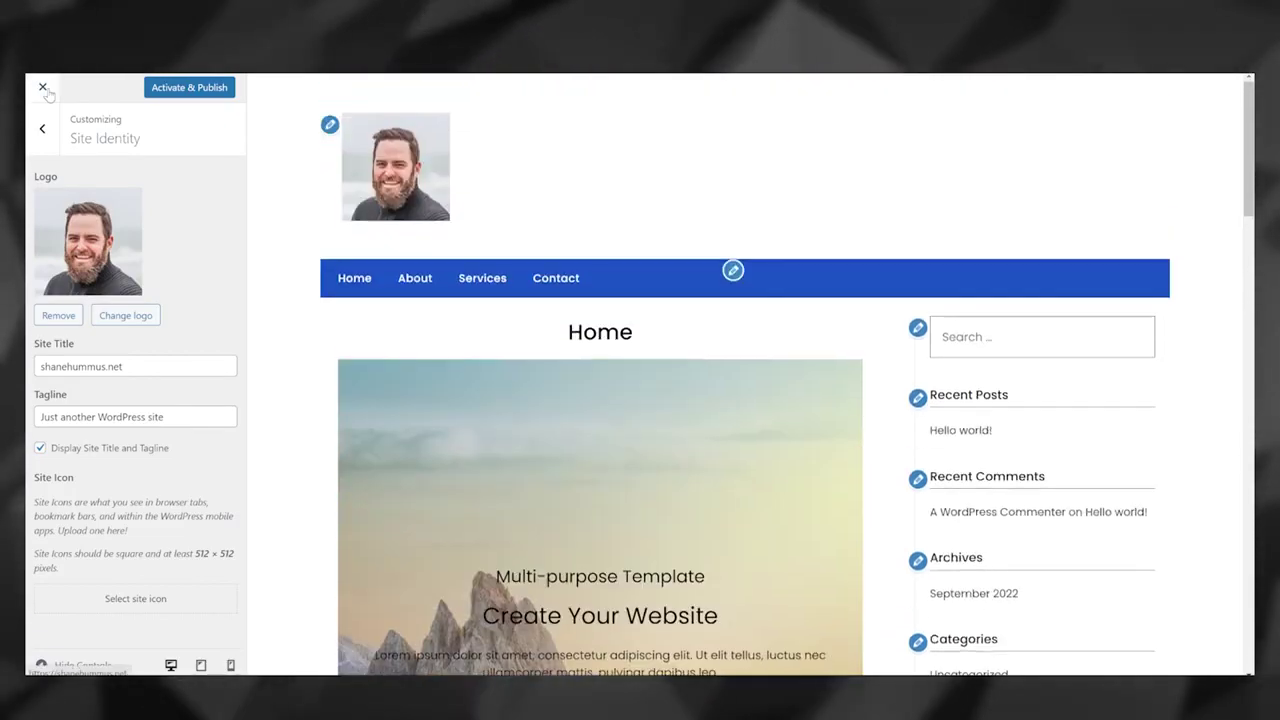